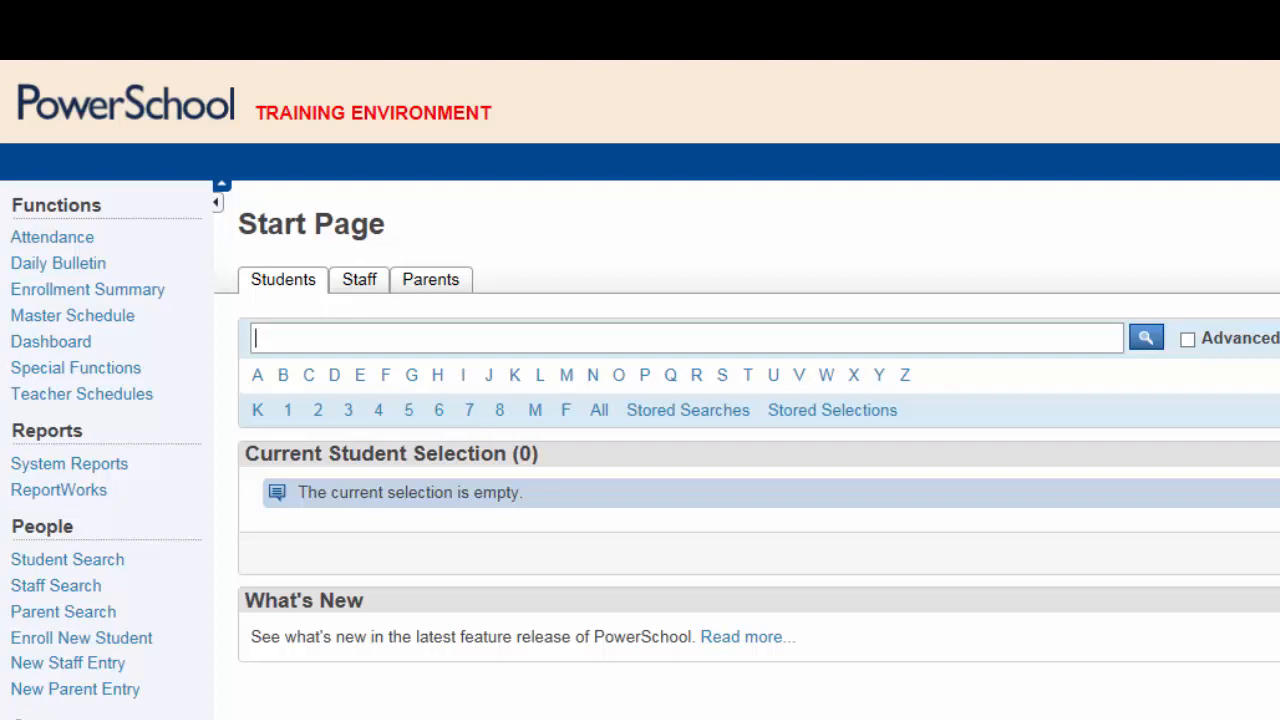
Search for the student by surname and open their record's weekly Bell Schedule View
{"action": "left_click", "coordinate": [365, 338]}
{"action": "type", "text": "pa"}
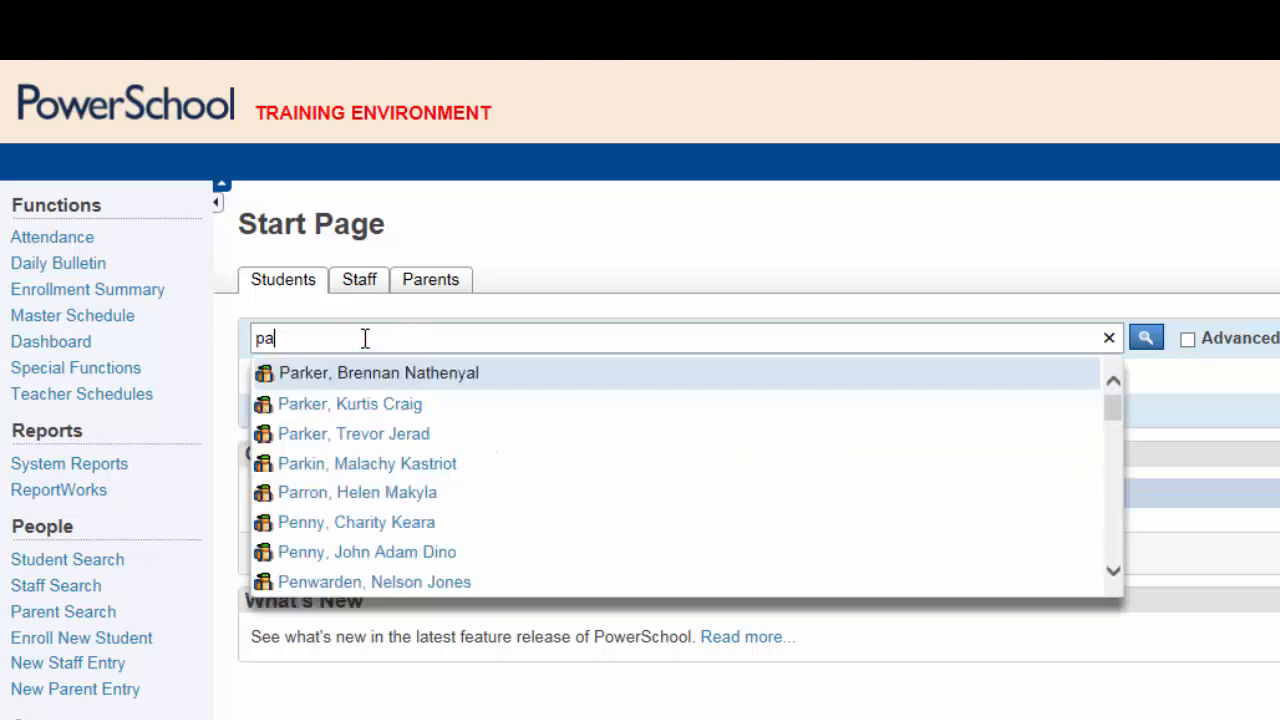
{"action": "type", "text": "r"}
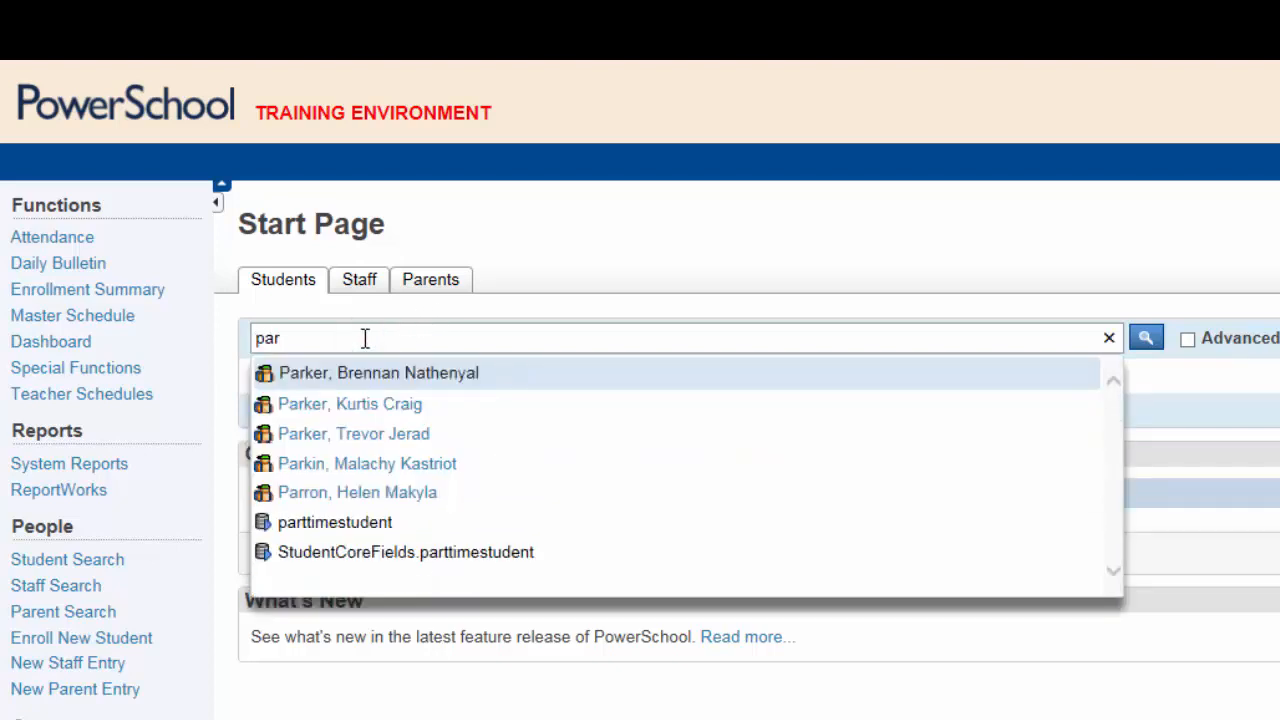
{"action": "left_click", "coordinate": [362, 405]}
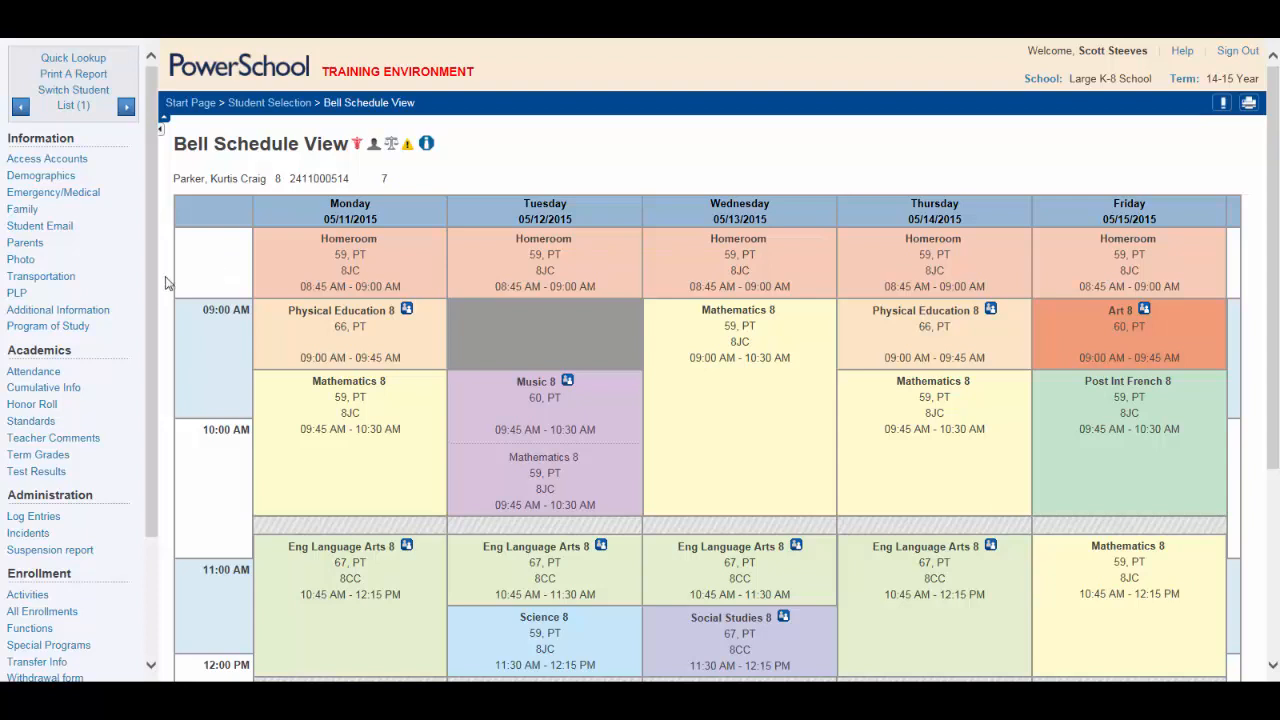
{"action": "left_click_drag", "start_coordinate": [153, 287], "coordinate": [166, 401]}
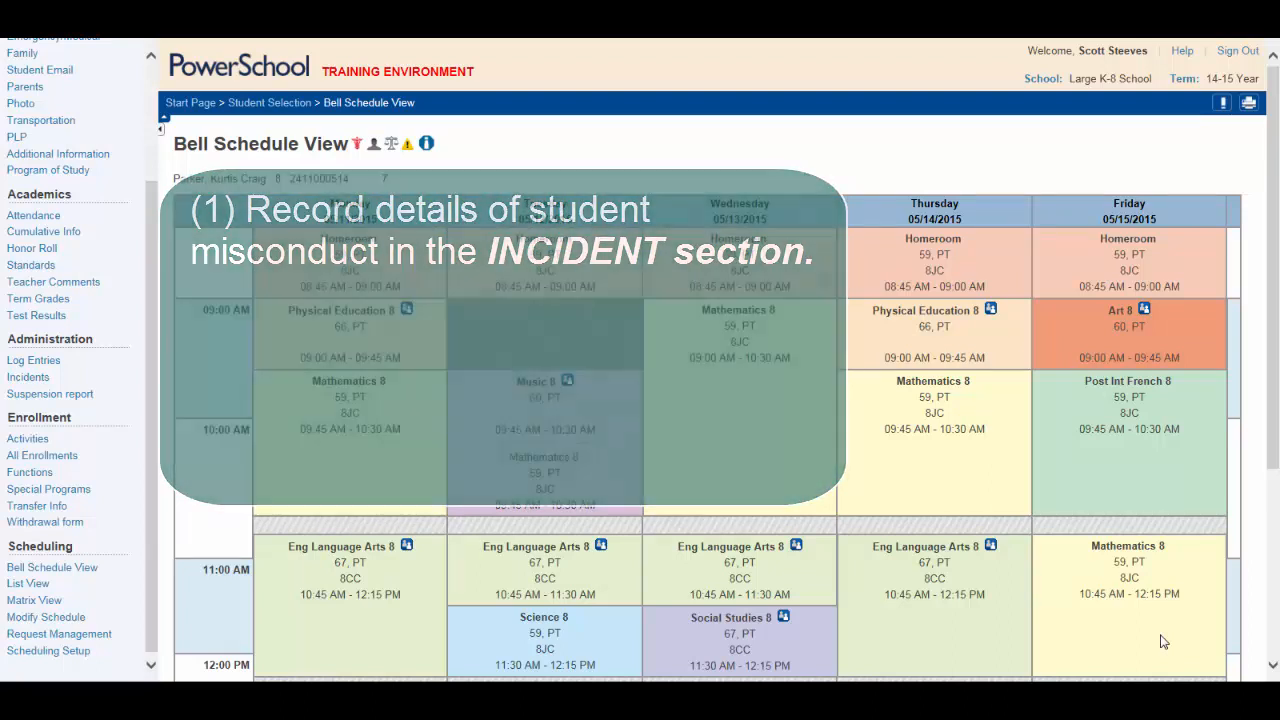
Open the 'Fight - May 11, 2015' incident from the student's Incident List
{"action": "left_click", "coordinate": [29, 375]}
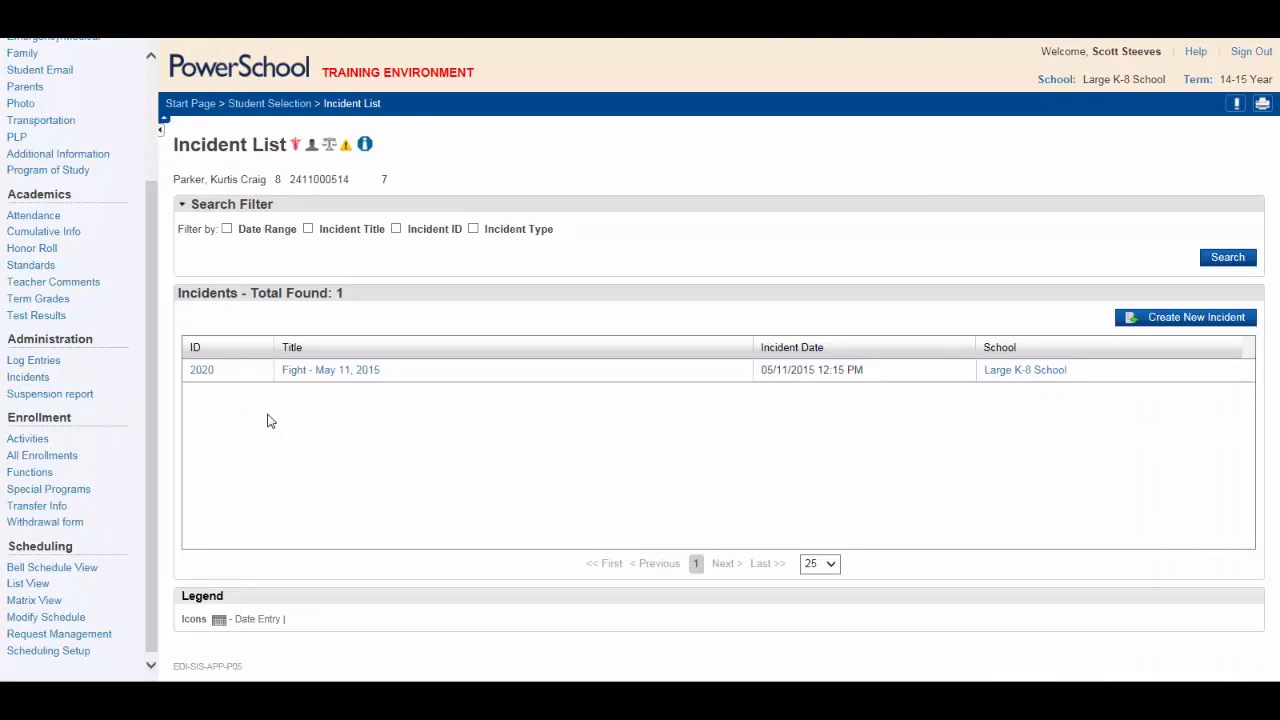
{"action": "left_click", "coordinate": [306, 371]}
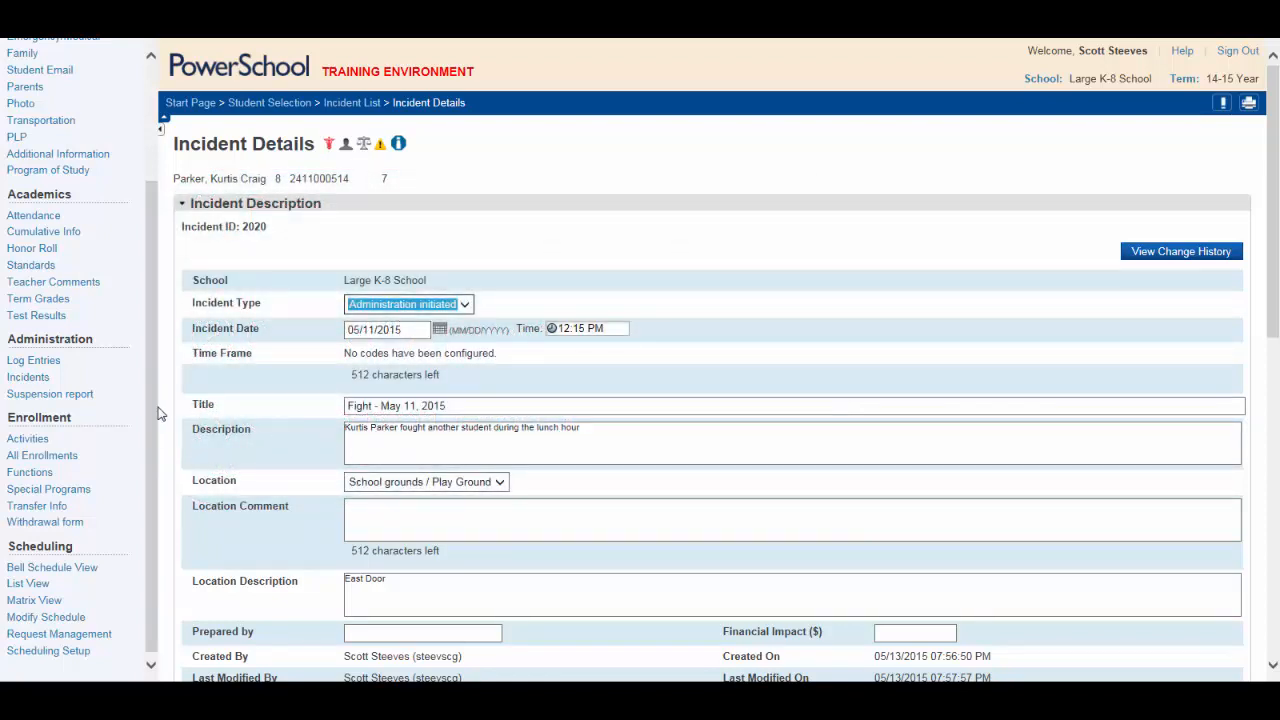
Open the Suspension report from Administration to show the empty Report Preferences form
{"action": "left_click", "coordinate": [68, 396]}
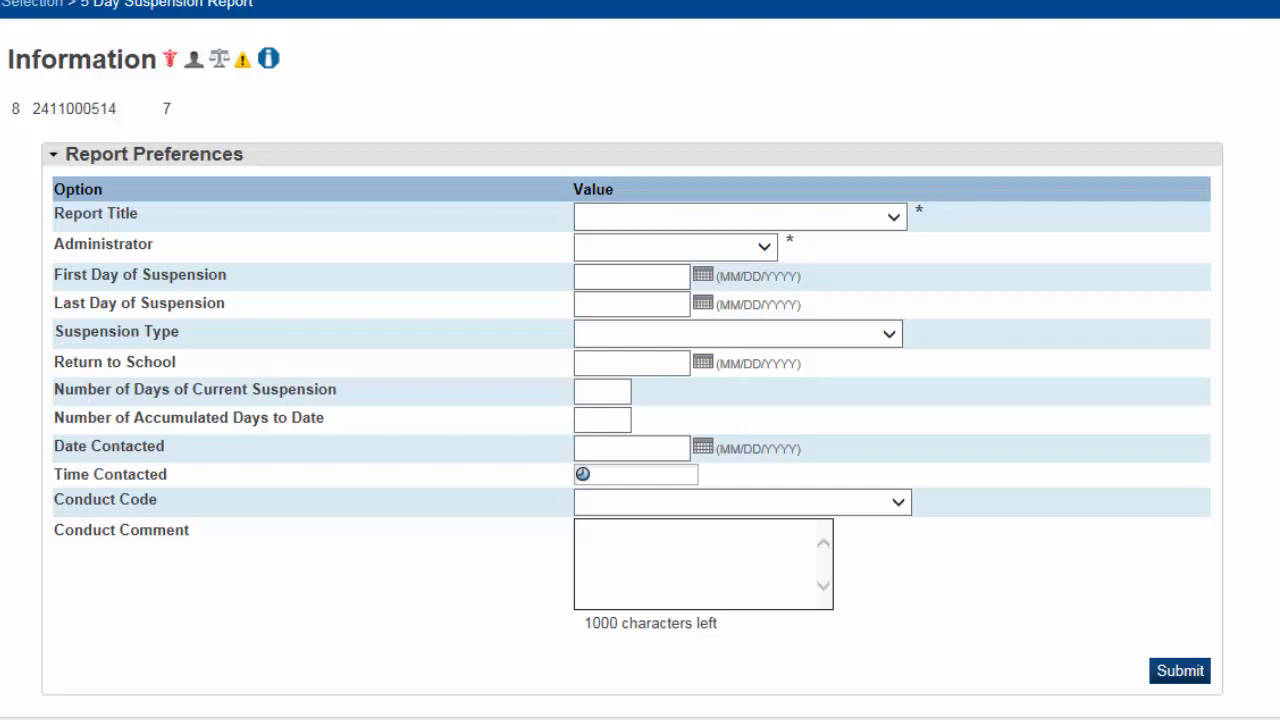
Set Report Title to 'Suspensions up to and including 5 days' and Administrator to 'No Administrators Found.'
{"action": "left_click", "coordinate": [894, 219]}
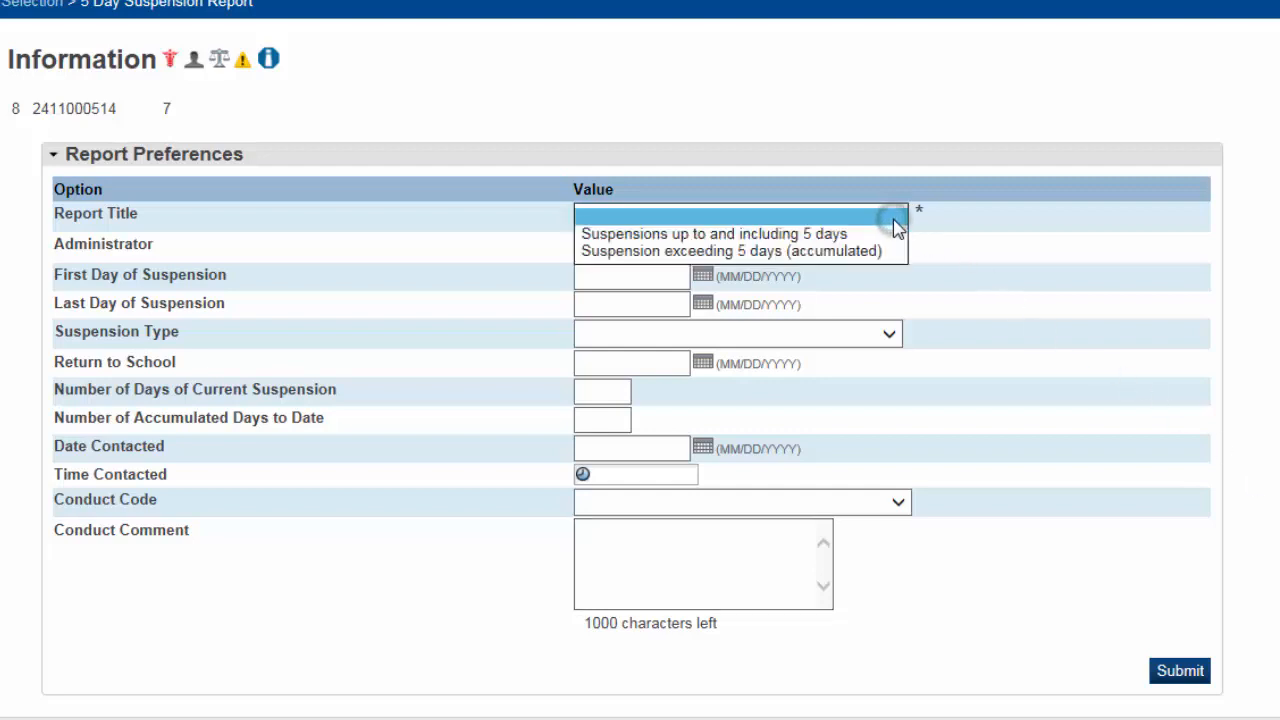
{"action": "left_click", "coordinate": [815, 236]}
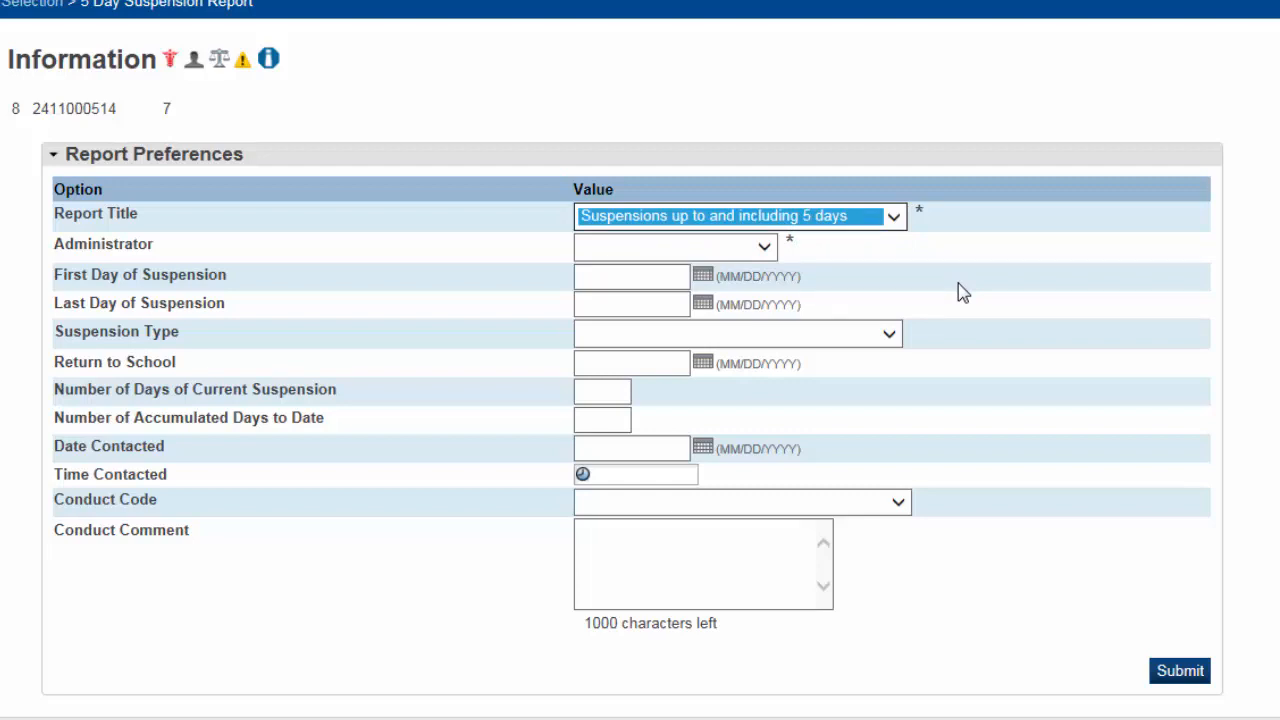
{"action": "left_click", "coordinate": [766, 247]}
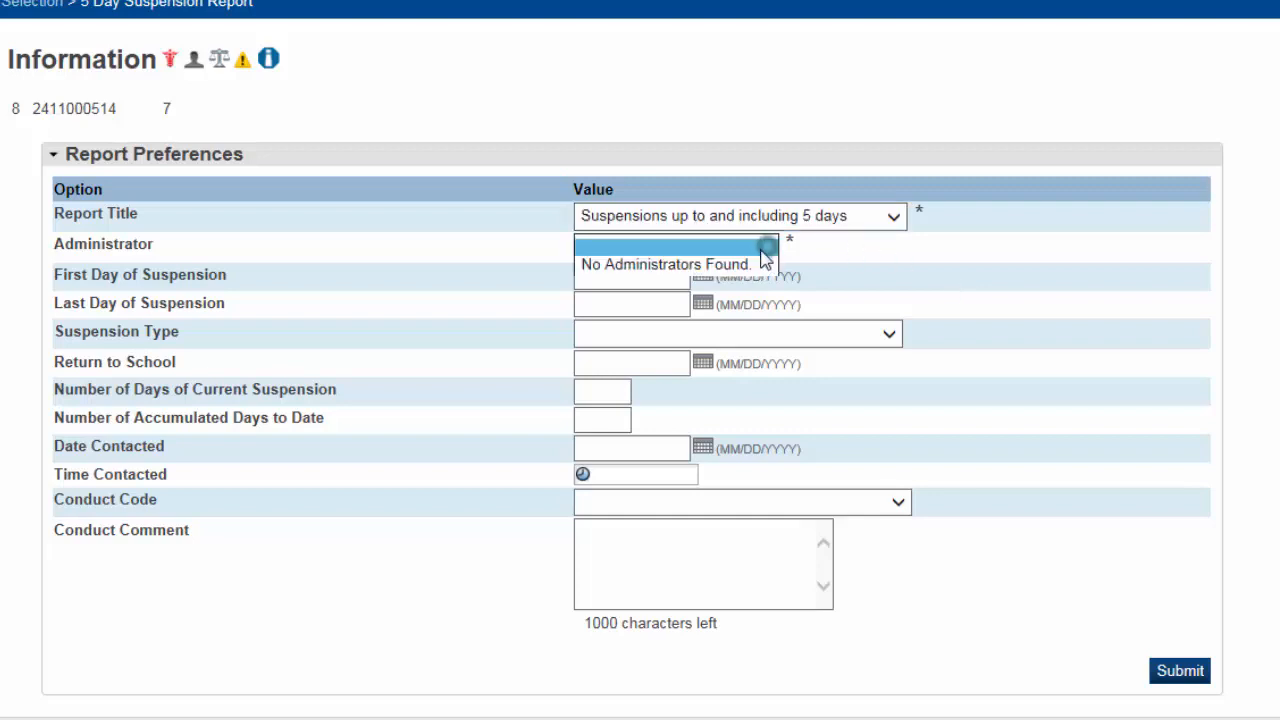
{"action": "left_click", "coordinate": [732, 266]}
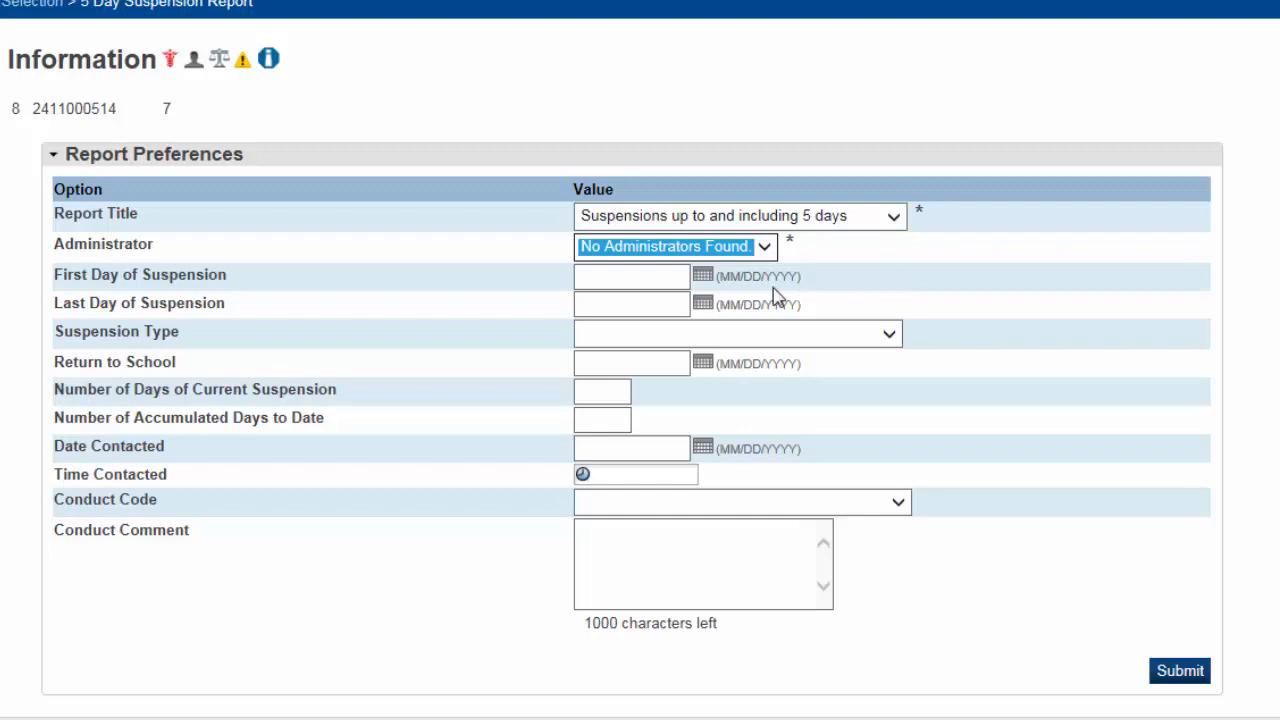
Set an Out-of-School Suspension from May 11 to May 15, 2015, returning May 18
{"action": "left_click", "coordinate": [704, 277]}
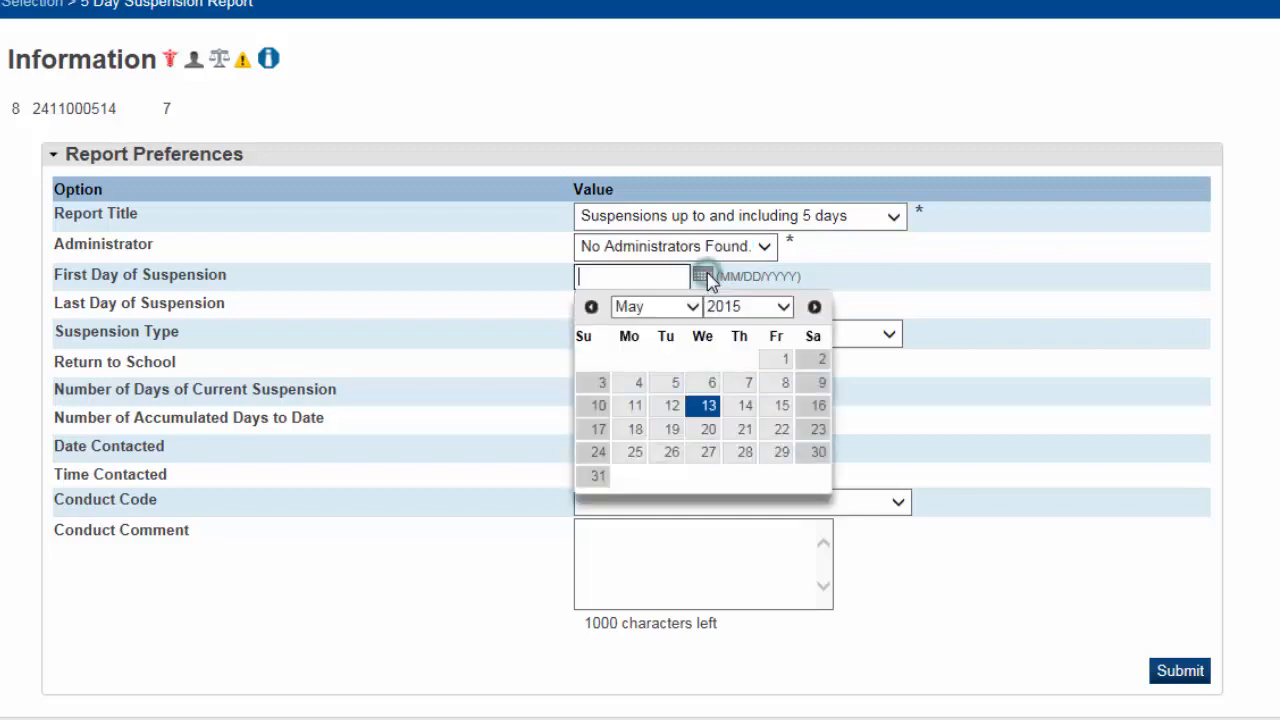
{"action": "left_click", "coordinate": [635, 405]}
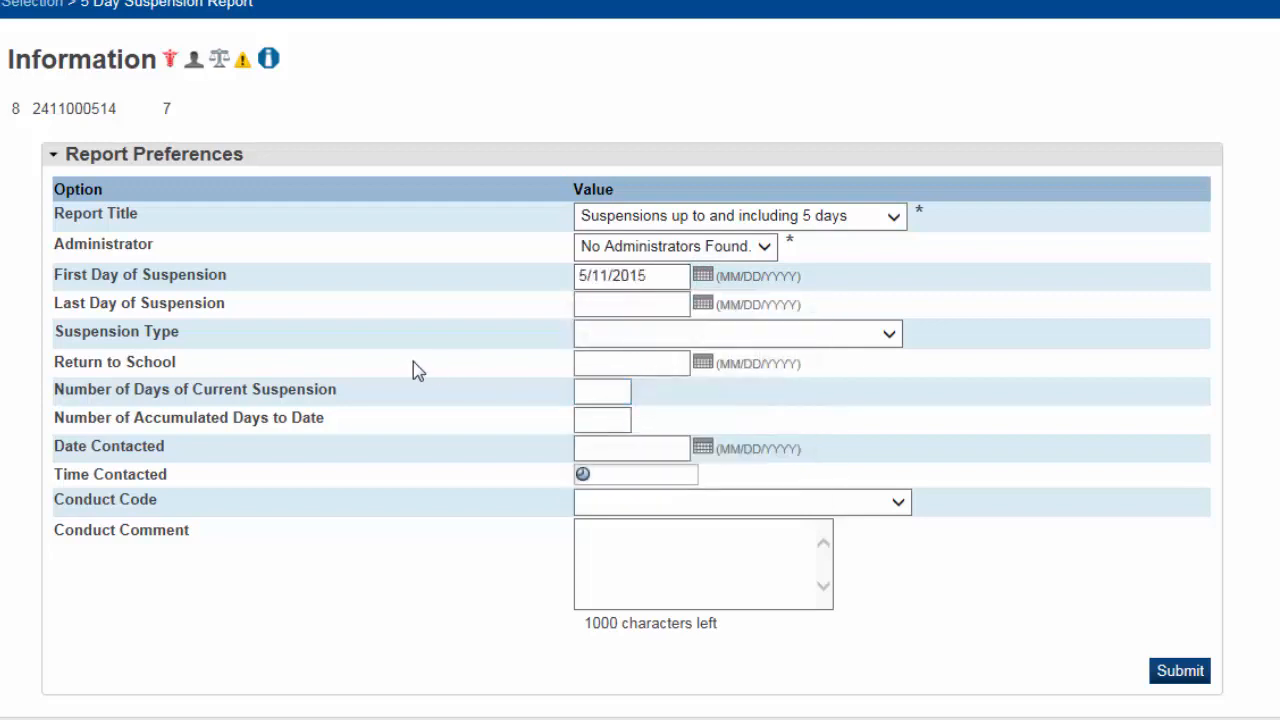
{"action": "left_click", "coordinate": [703, 303]}
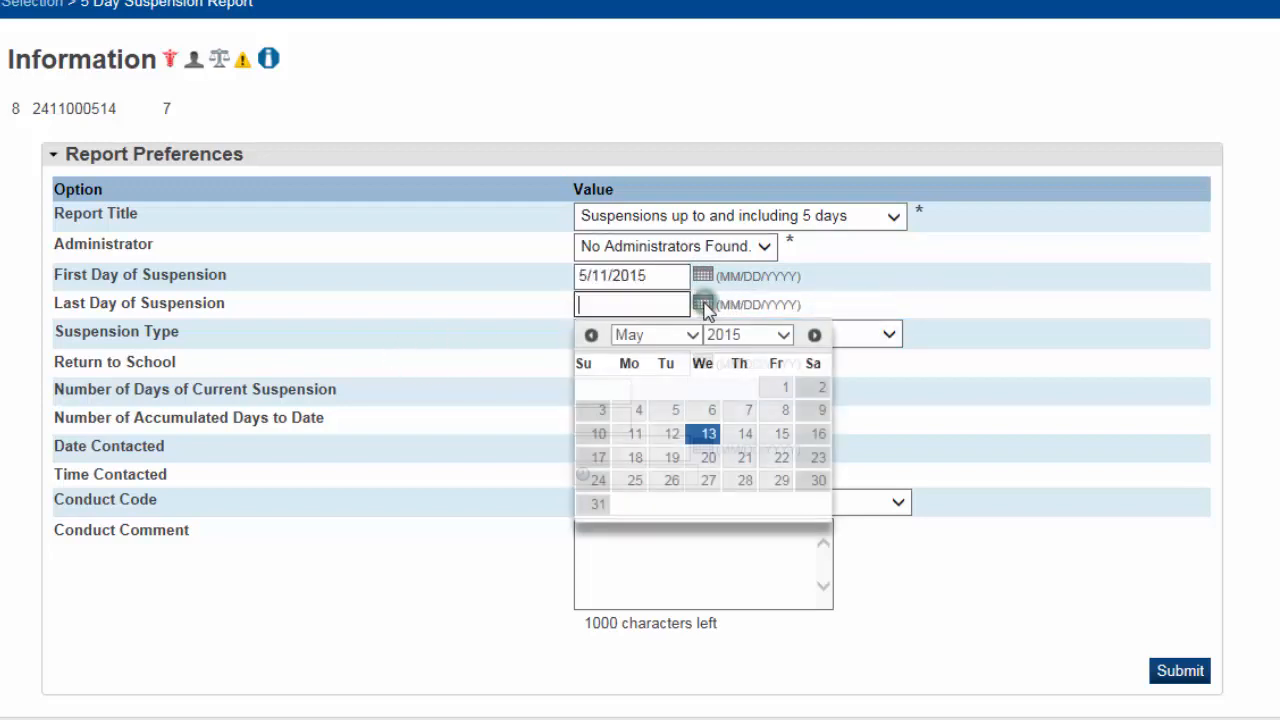
{"action": "left_click", "coordinate": [781, 433]}
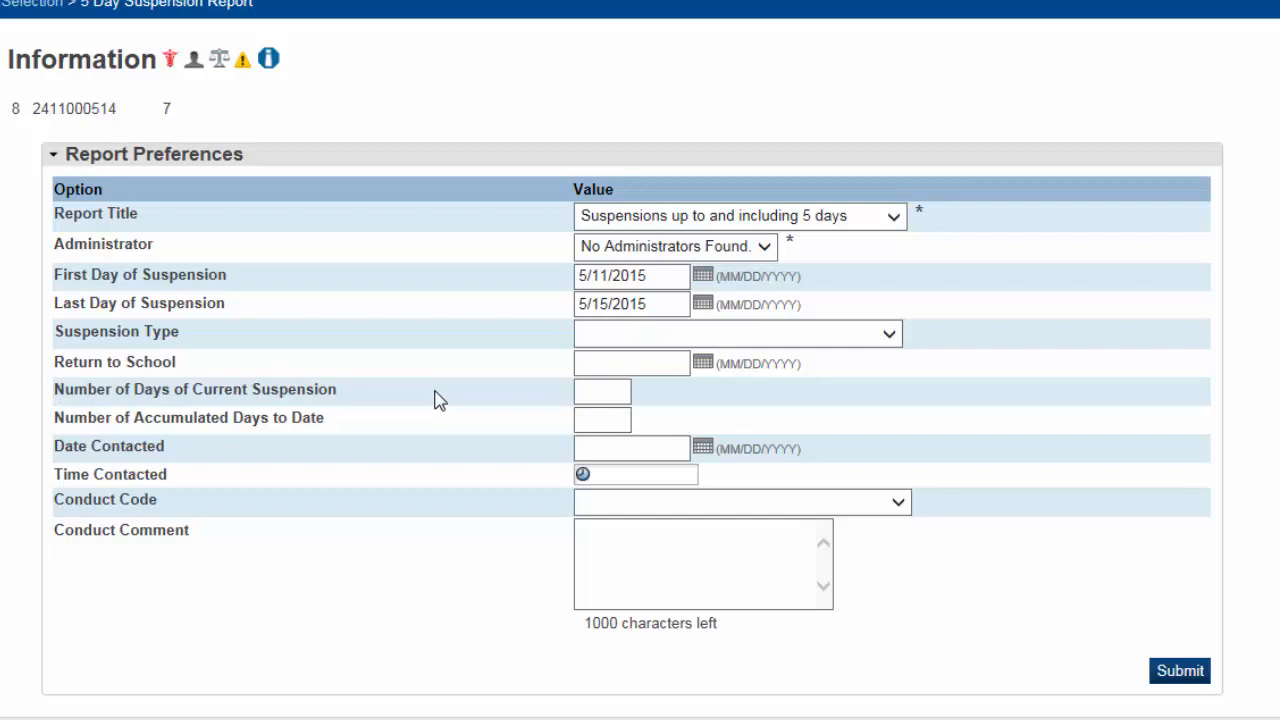
{"action": "left_click", "coordinate": [889, 338]}
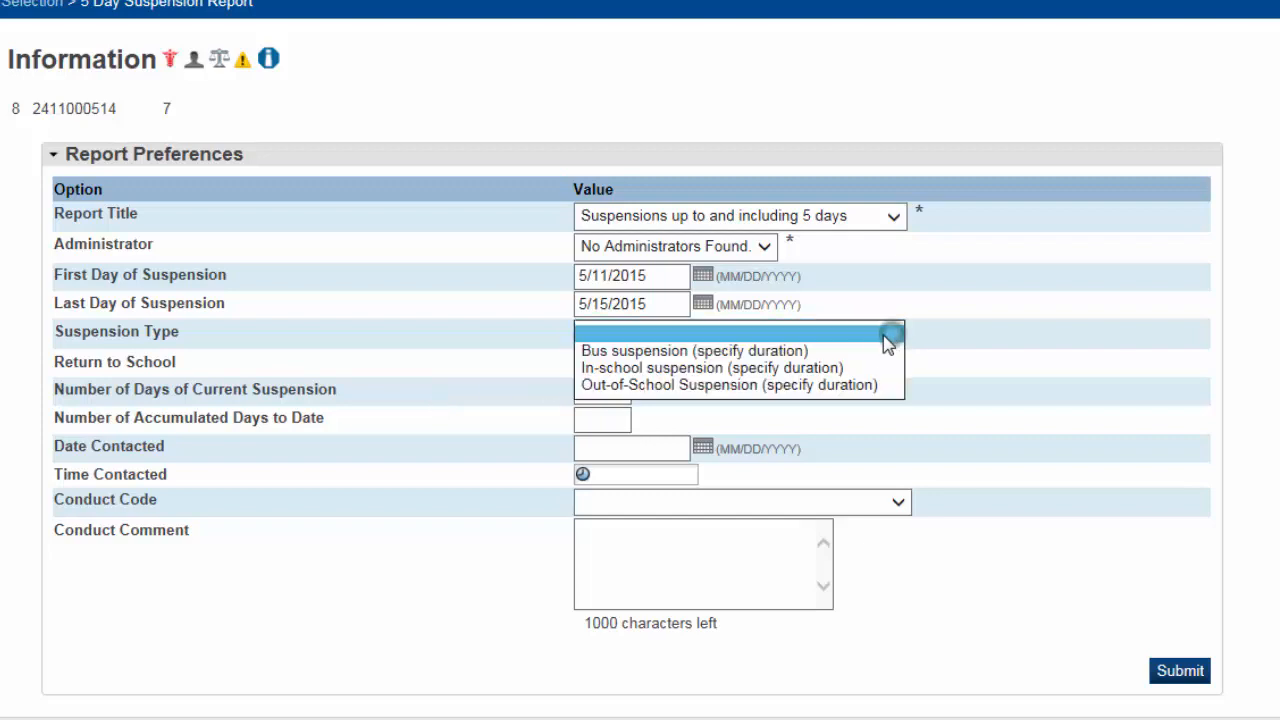
{"action": "left_click", "coordinate": [721, 386]}
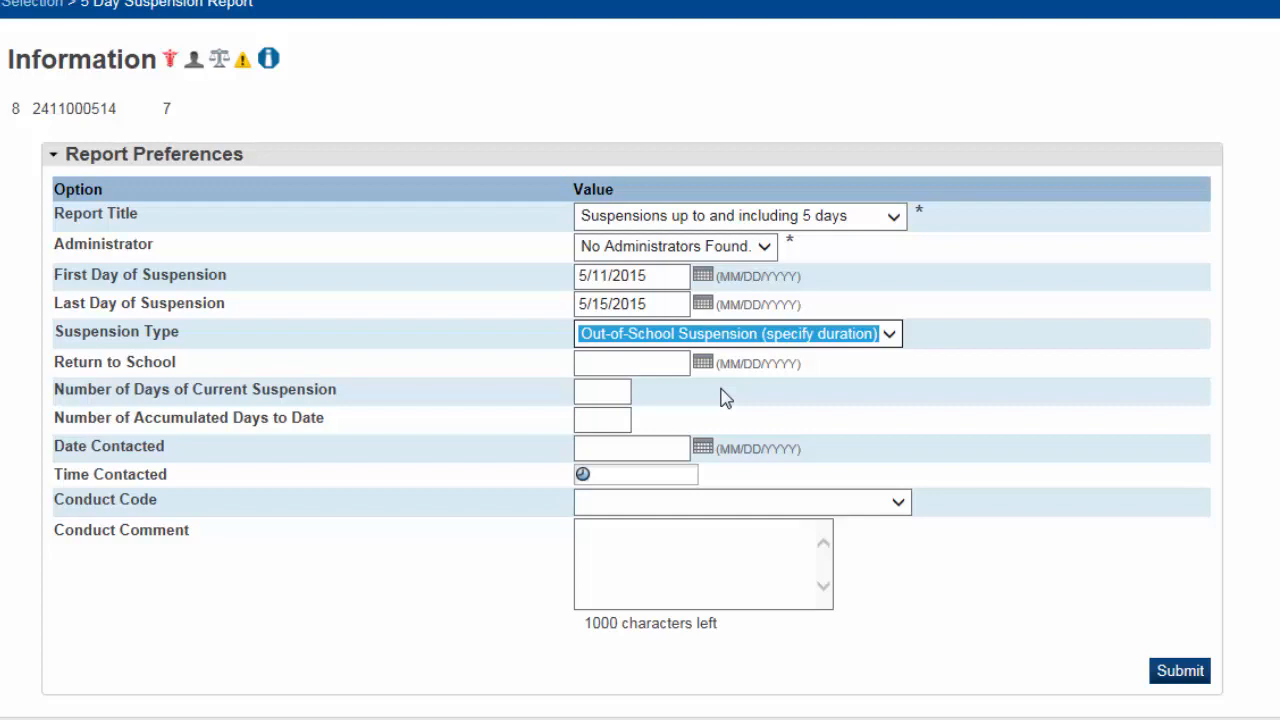
{"action": "left_click", "coordinate": [704, 363]}
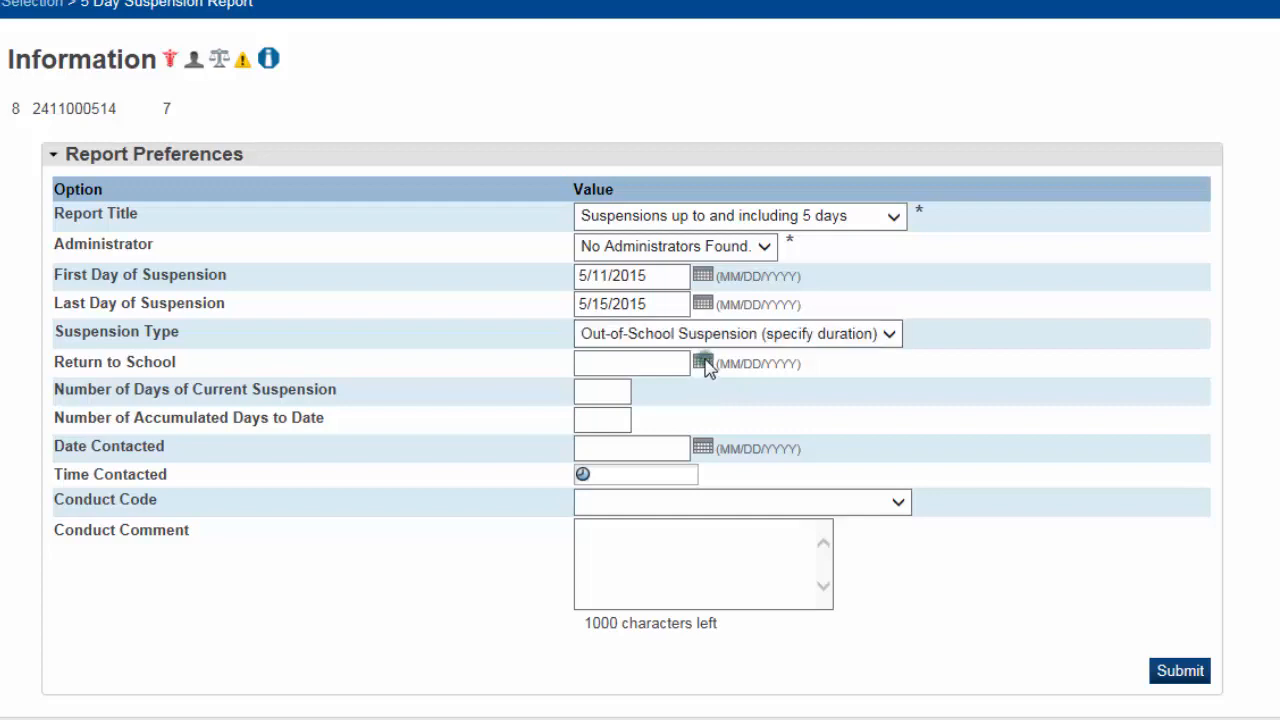
{"action": "left_click", "coordinate": [632, 515]}
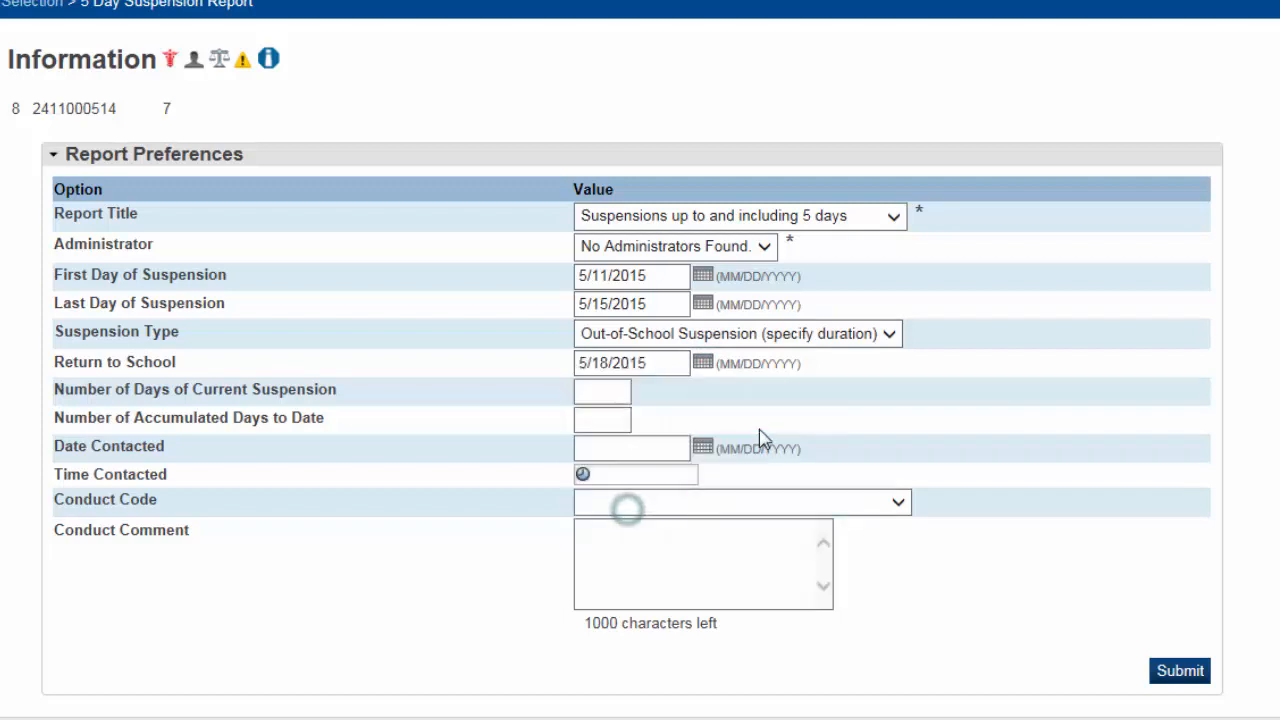
Enter 5 current suspension days and 5 accumulated days to date
{"action": "key", "text": "Tab"}
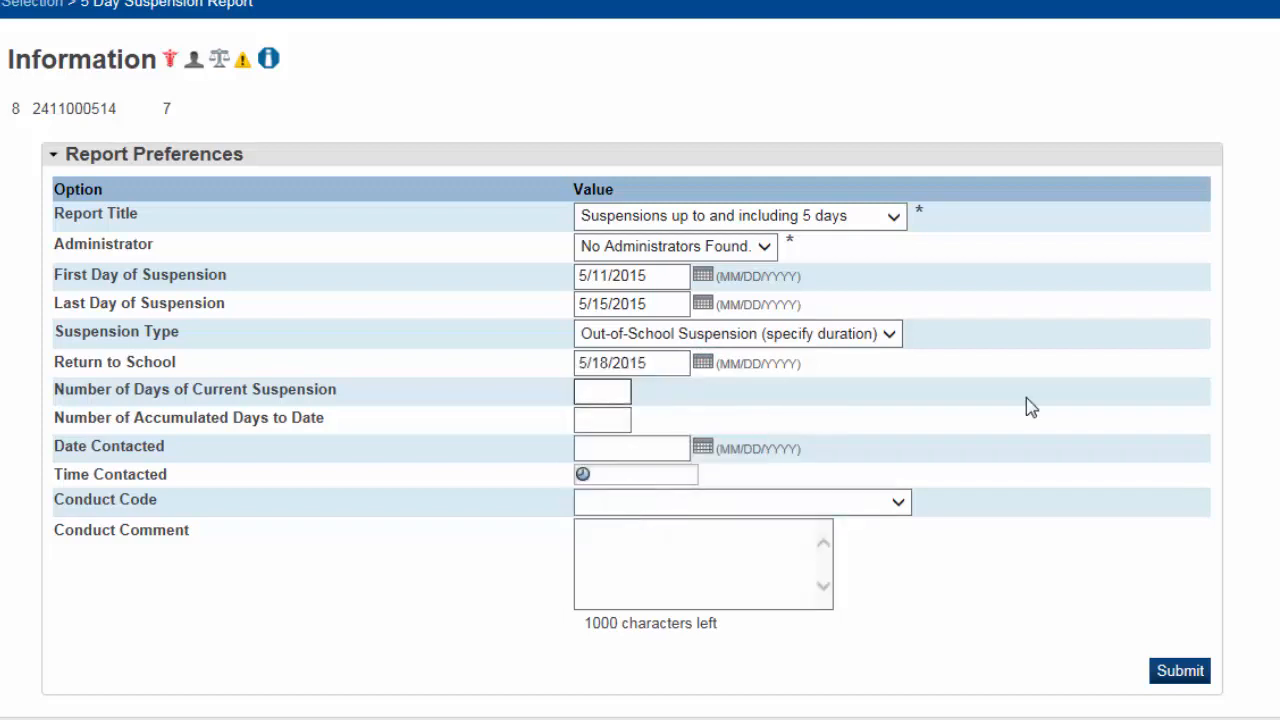
{"action": "left_click", "coordinate": [606, 389]}
{"action": "type", "text": "5"}
{"action": "left_click", "coordinate": [606, 422]}
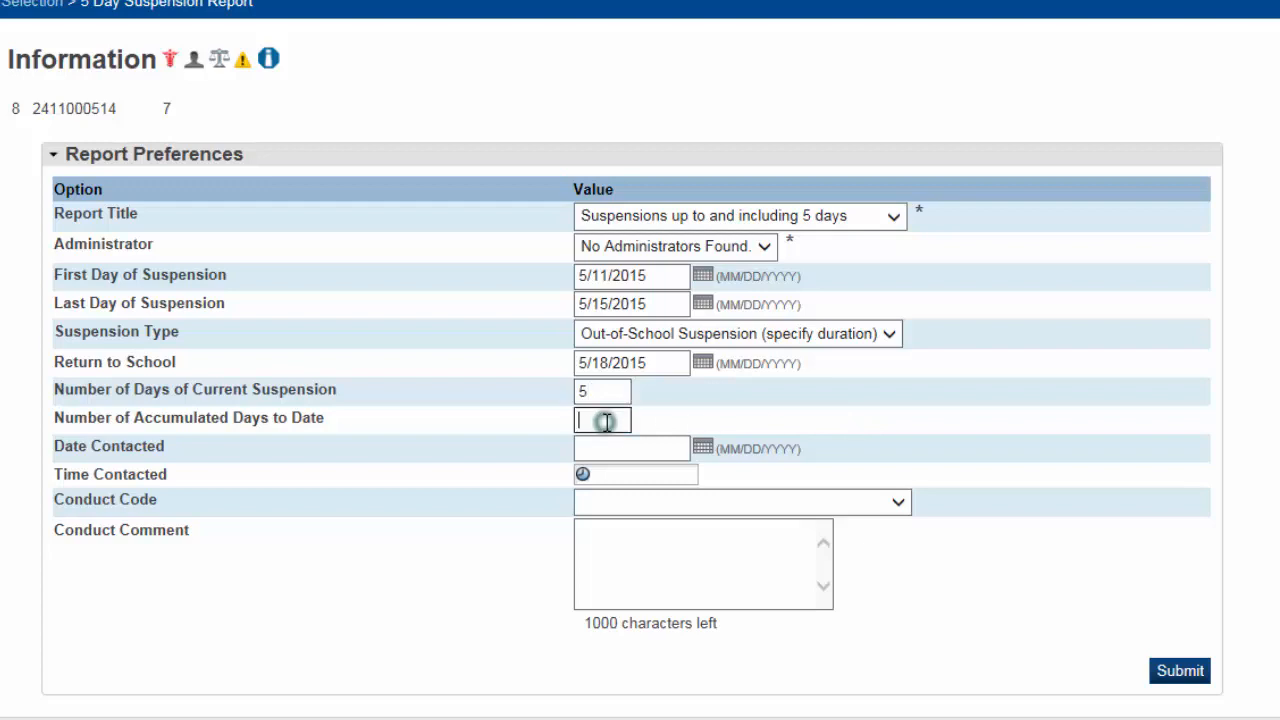
{"action": "type", "text": "5"}
Record the parent contact as May 11, 2015 at 12:30 PM
{"action": "left_click", "coordinate": [702, 444]}
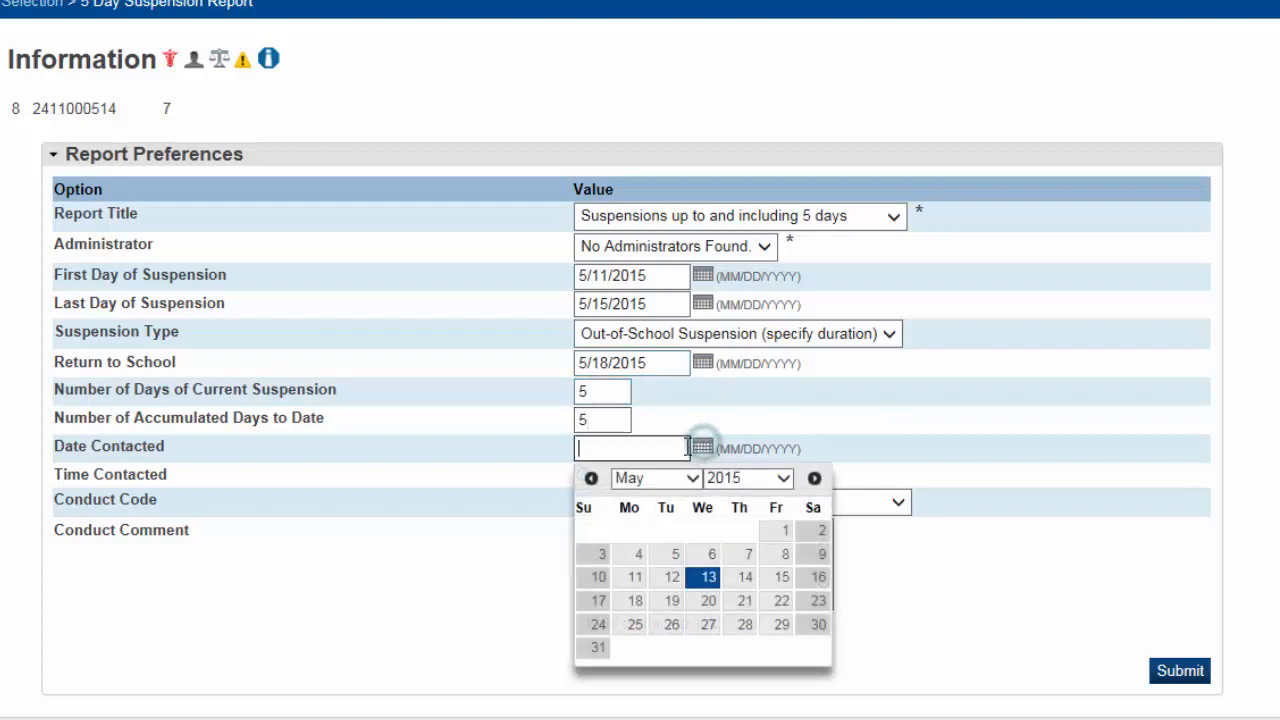
{"action": "left_click", "coordinate": [637, 580]}
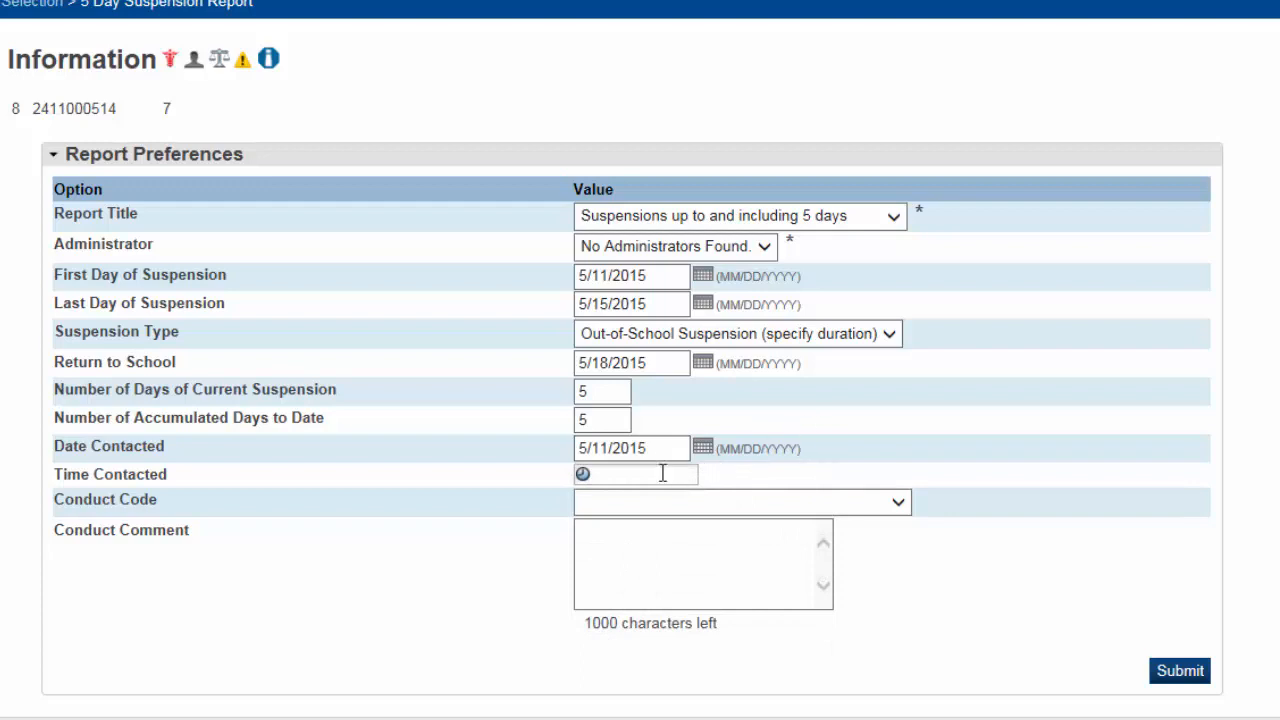
{"action": "left_click", "coordinate": [632, 476]}
{"action": "left_click", "coordinate": [620, 475]}
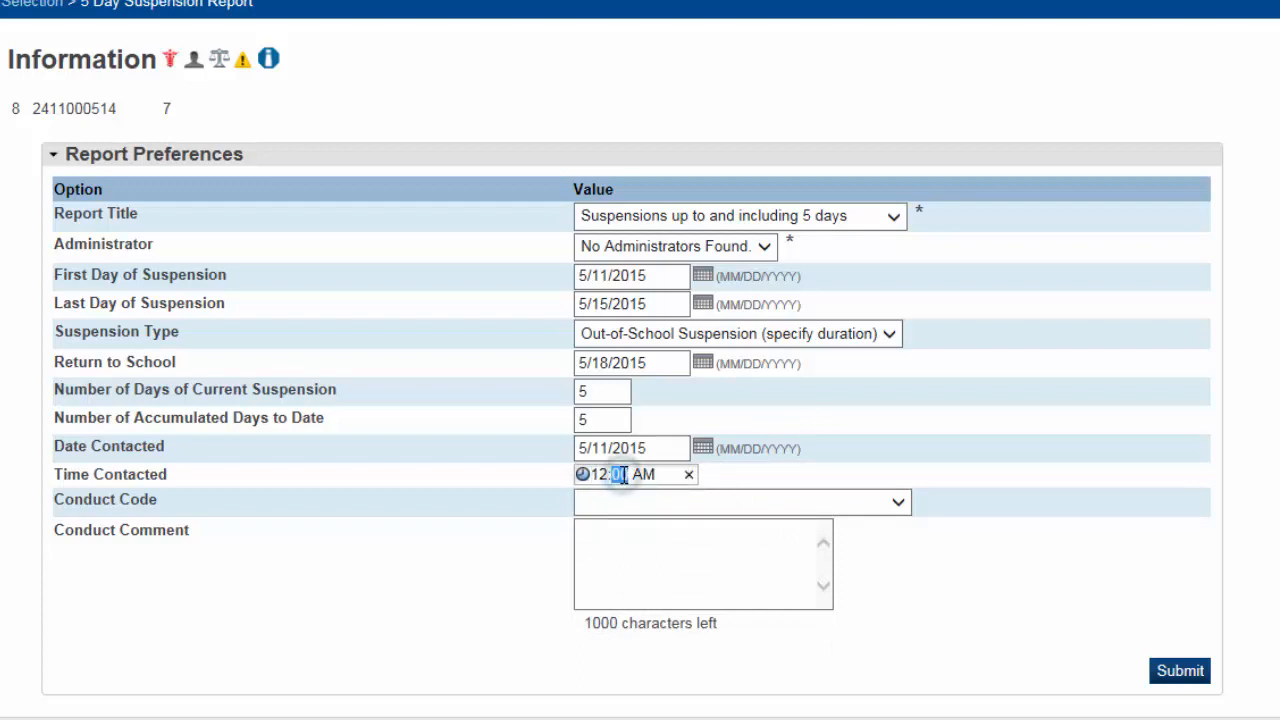
{"action": "type", "text": "30"}
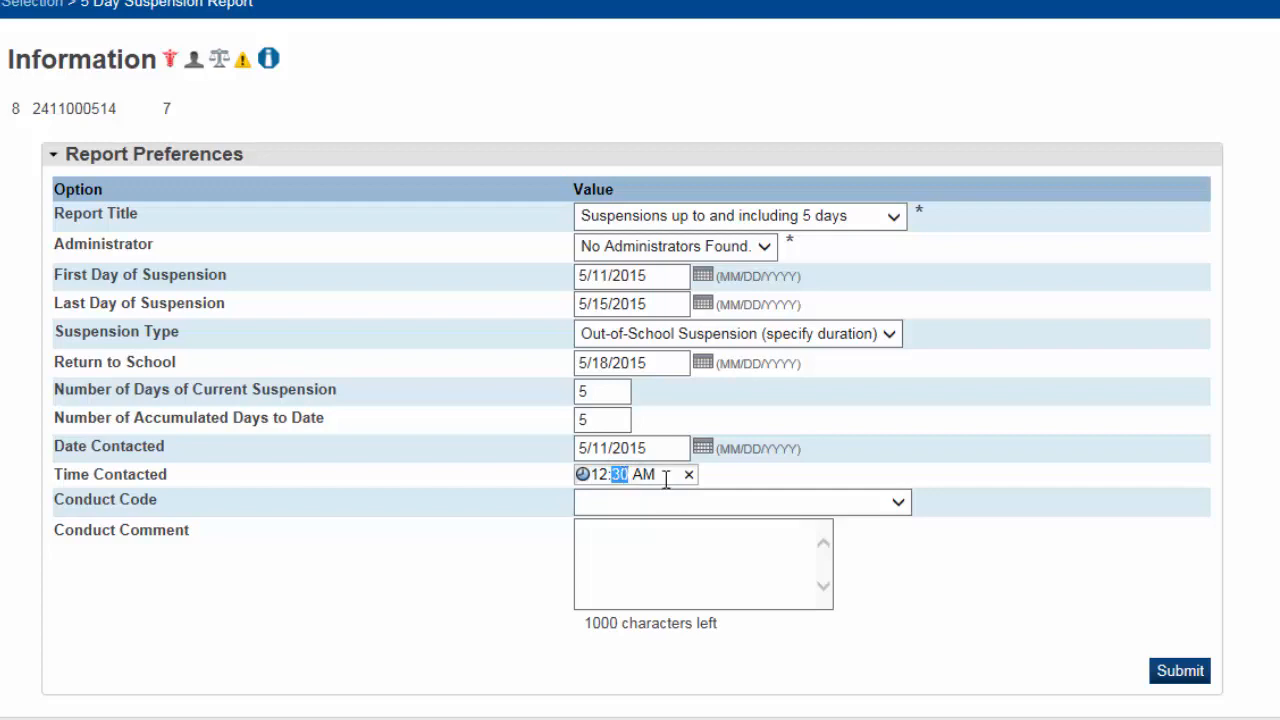
{"action": "left_click", "coordinate": [655, 476]}
{"action": "type", "text": "p"}
Set conduct code Fighting, paste the lunchtime-fight comment, and submit the preferences
{"action": "left_click", "coordinate": [902, 503]}
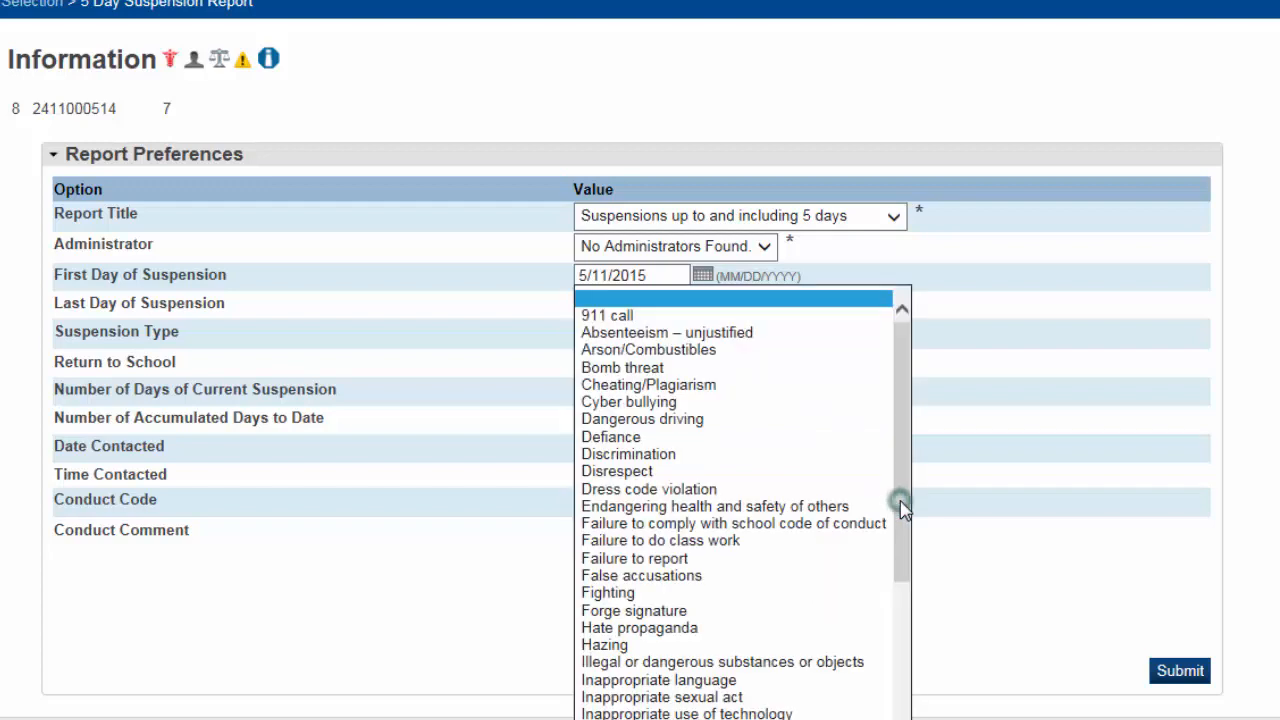
{"action": "left_click", "coordinate": [612, 593]}
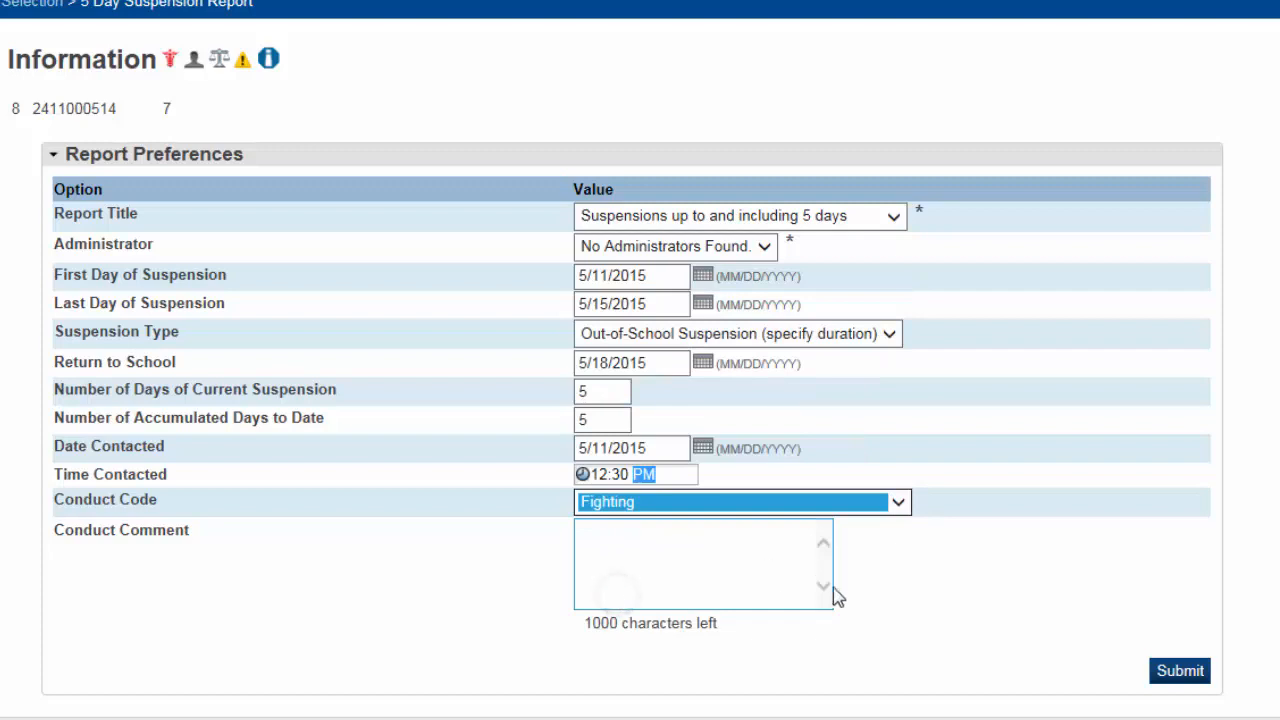
{"action": "left_click", "coordinate": [617, 545]}
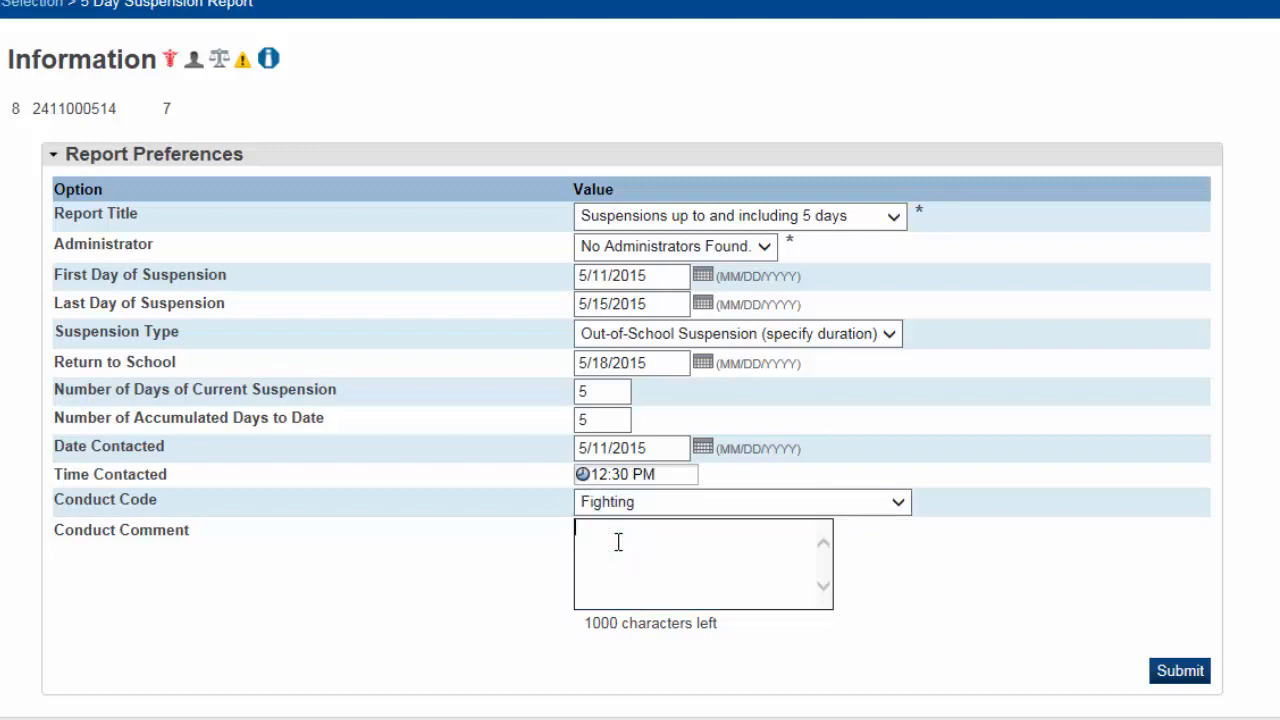
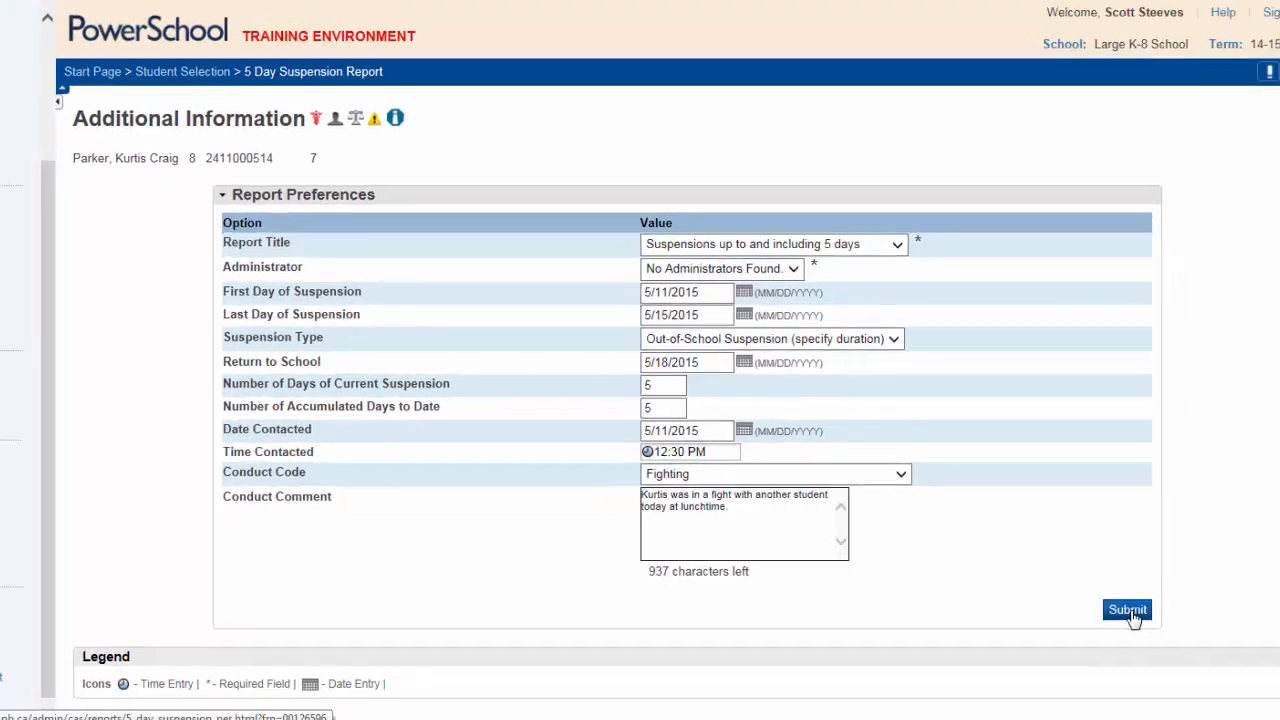
{"action": "left_click", "coordinate": [1180, 670]}
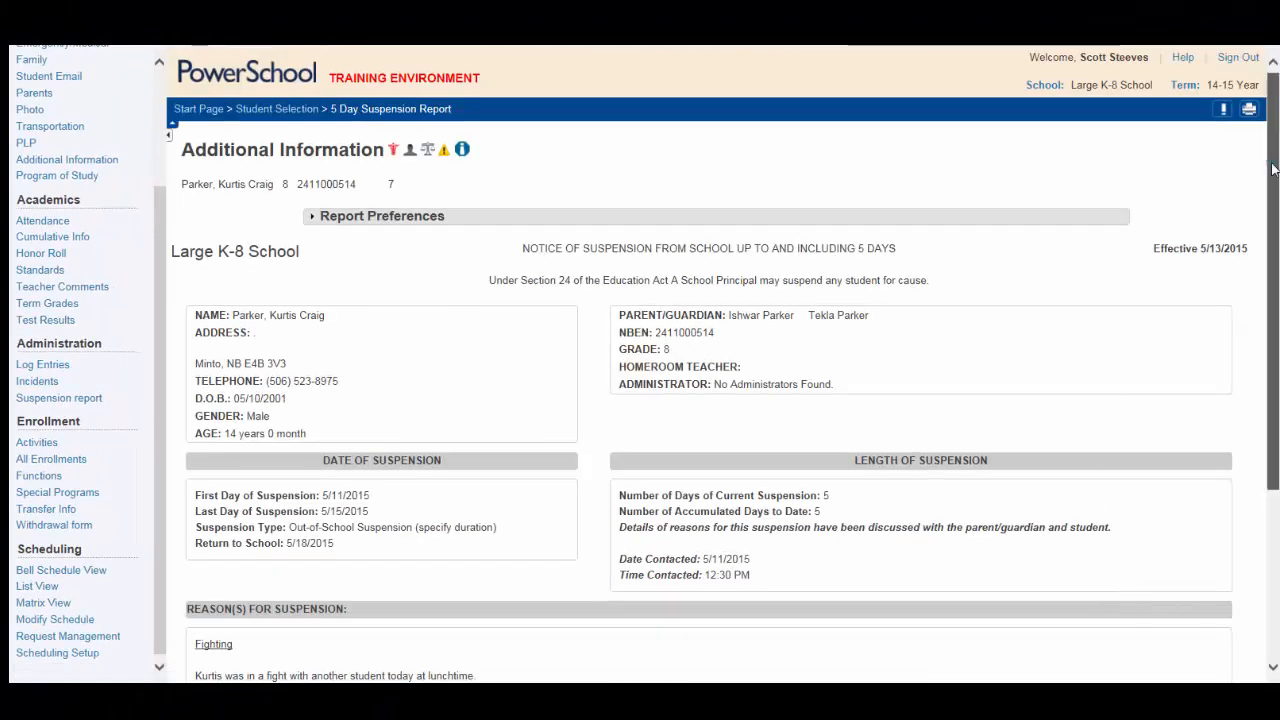
Scroll through the generated suspension notice to review dates and the Fighting reason, then return to top
{"action": "left_click_drag", "start_coordinate": [1274, 170], "coordinate": [1277, 284]}
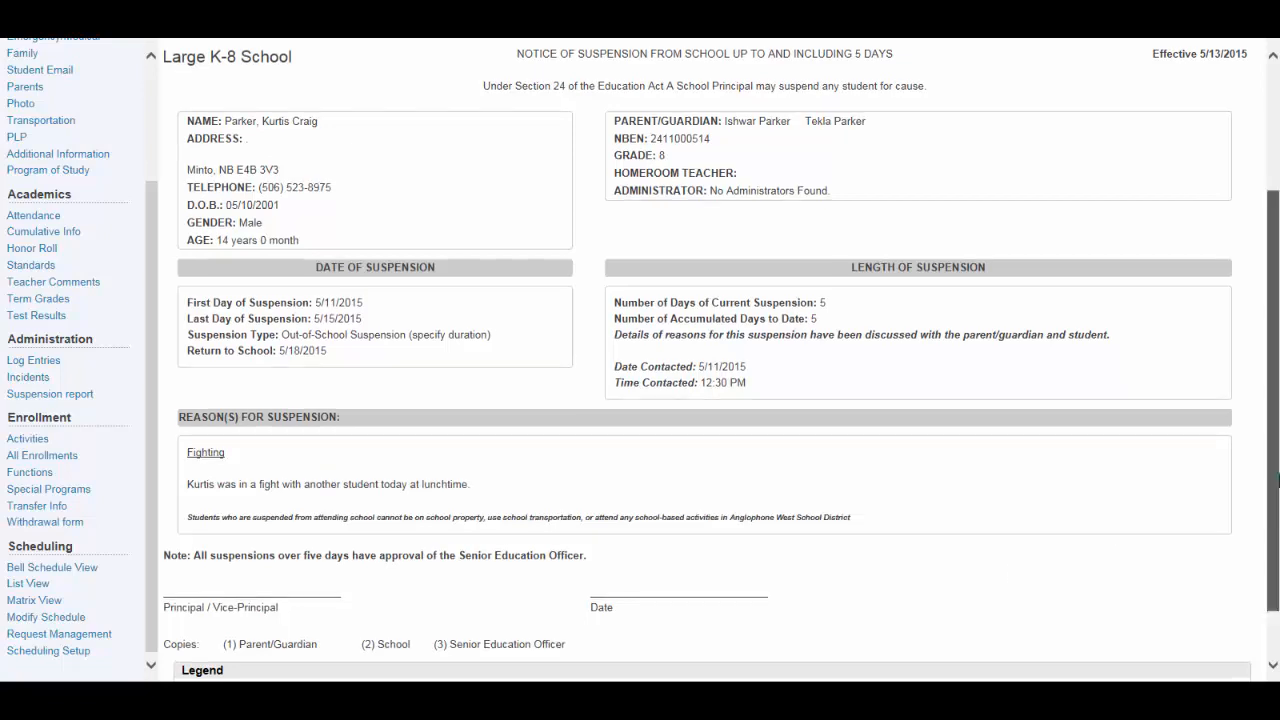
{"action": "left_click_drag", "start_coordinate": [1276, 470], "coordinate": [1278, 342]}
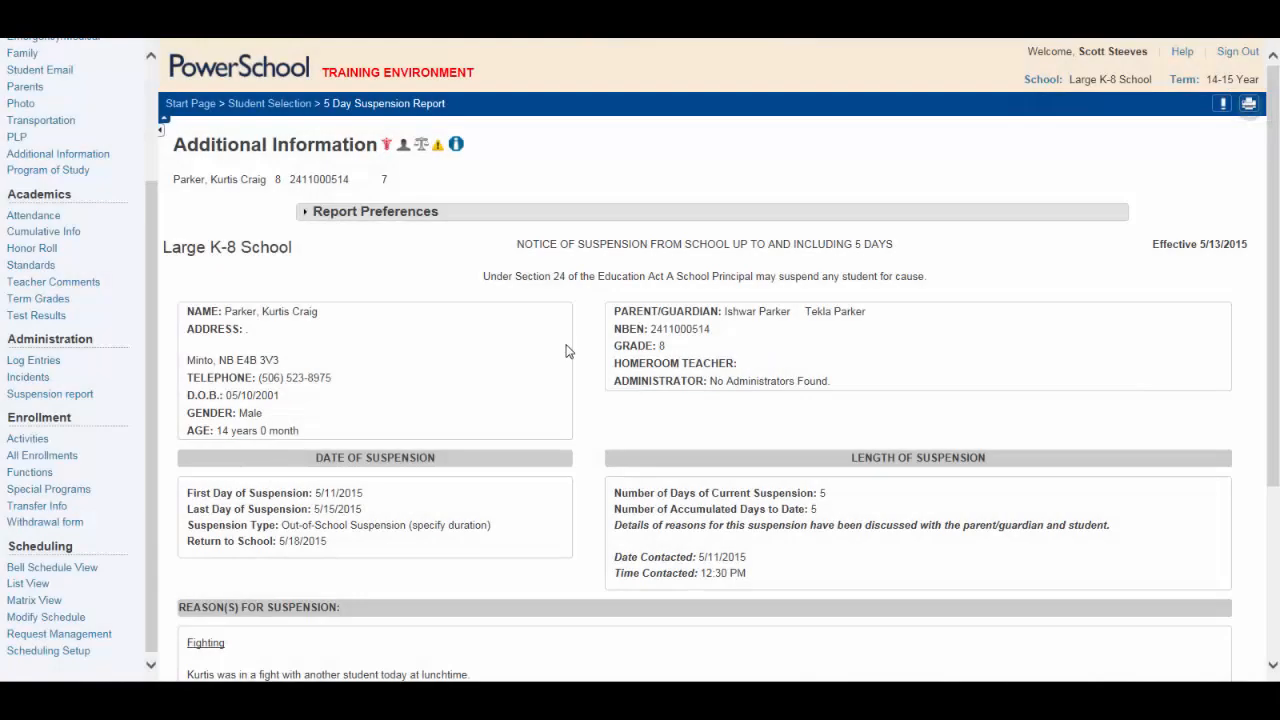
Print the report to CutePDF Writer and start naming the PDF '5_day_suspensi'
{"action": "left_click", "coordinate": [1249, 105]}
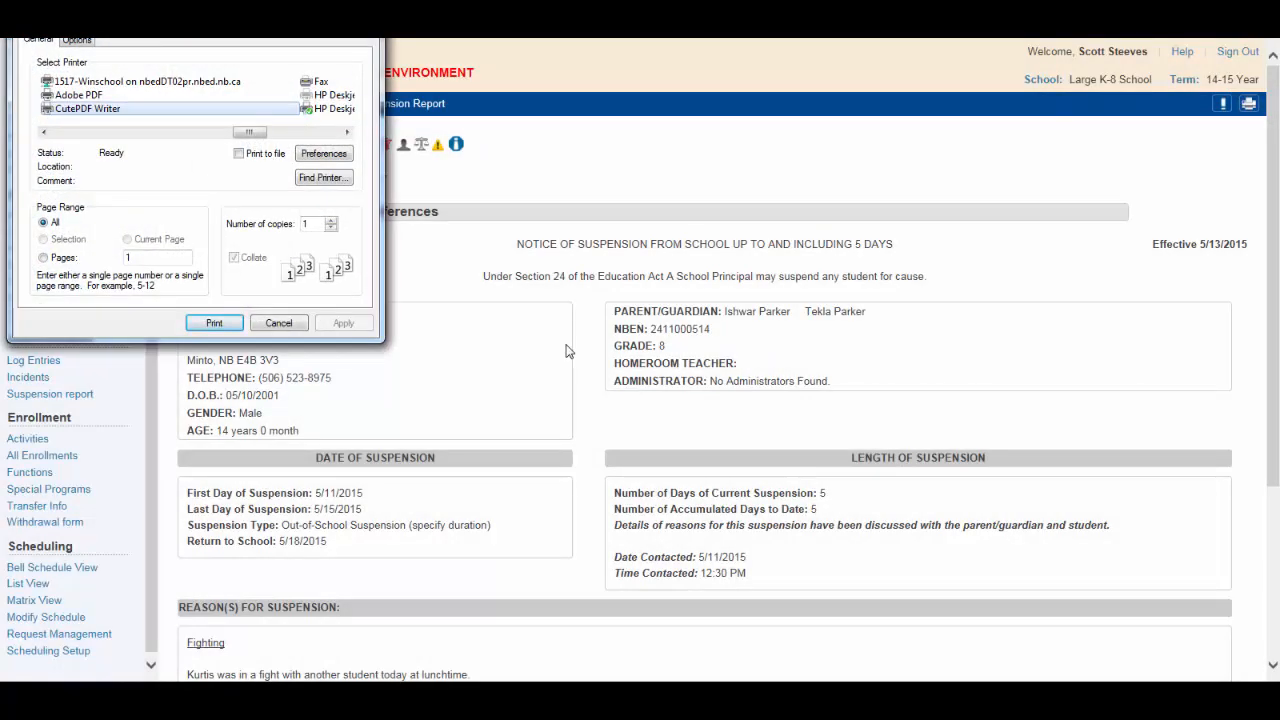
{"action": "left_click", "coordinate": [105, 113]}
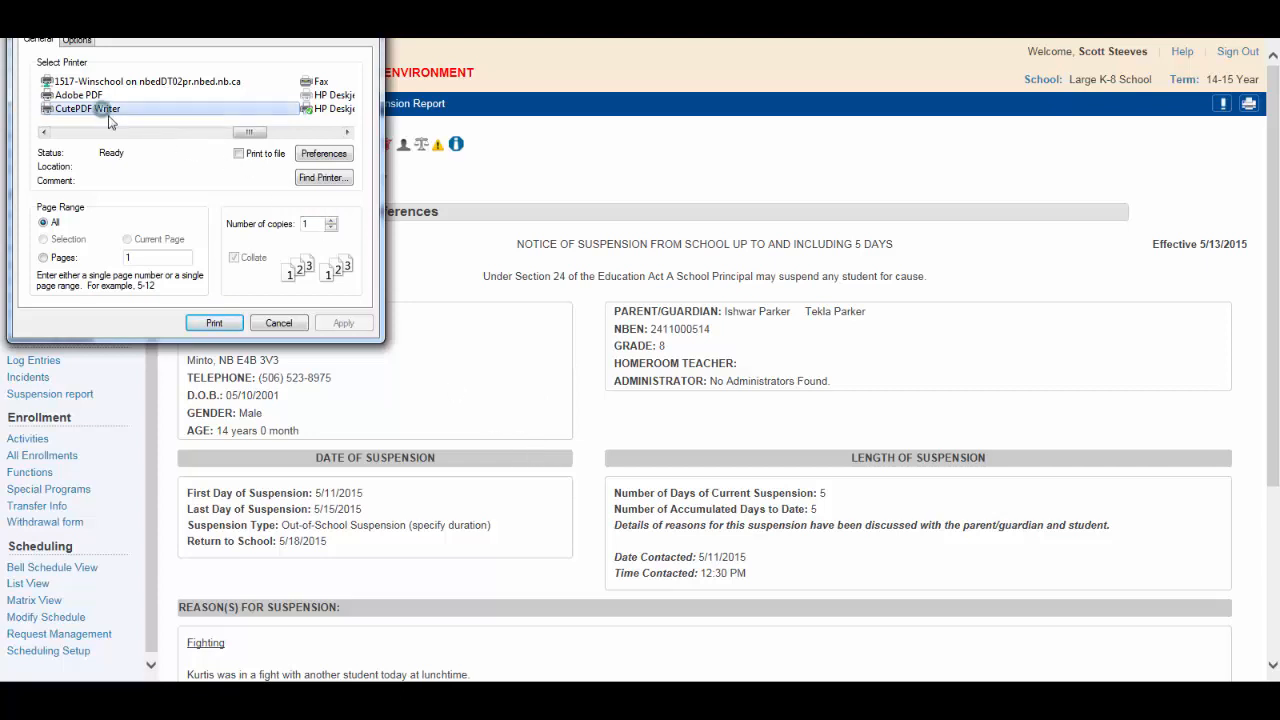
{"action": "left_click", "coordinate": [214, 323]}
{"action": "left_click", "coordinate": [214, 323]}
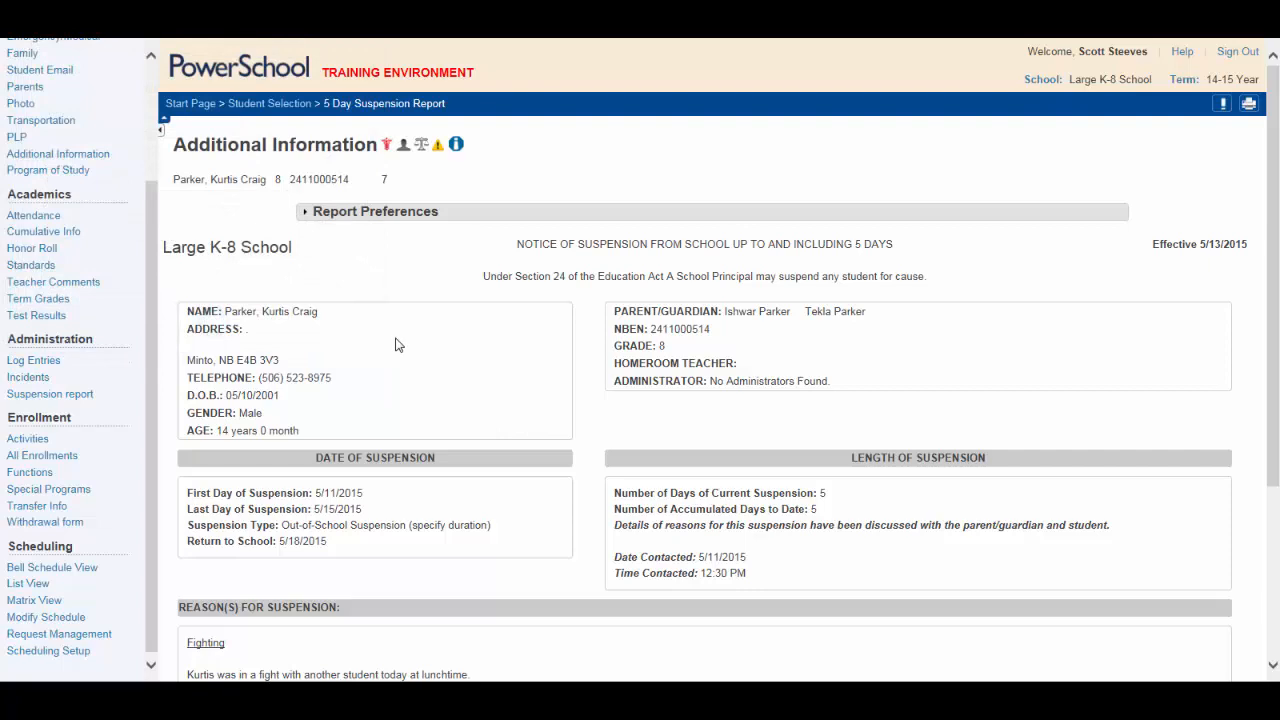
{"action": "type", "text": "5_day_suspensi"}
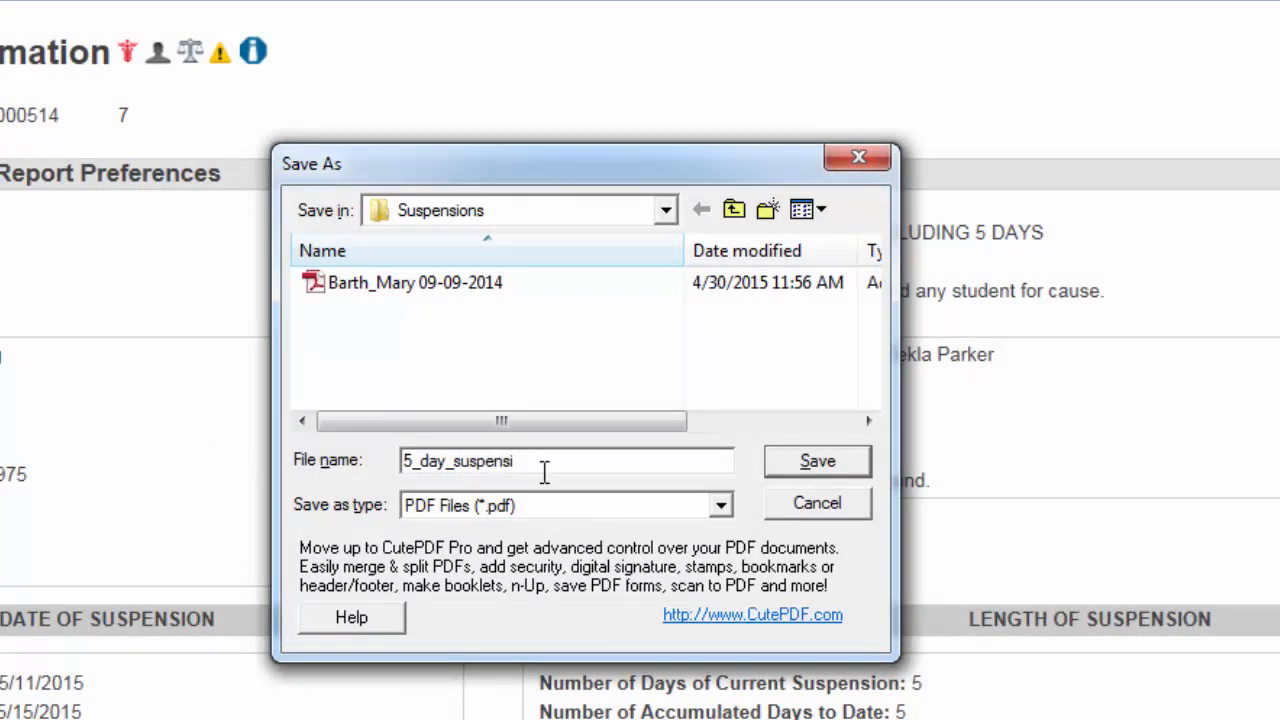
Replace the file name with the student's name plus 'May 11 2015' and save to Suspensions
{"action": "left_click_drag", "start_coordinate": [541, 460], "coordinate": [400, 468]}
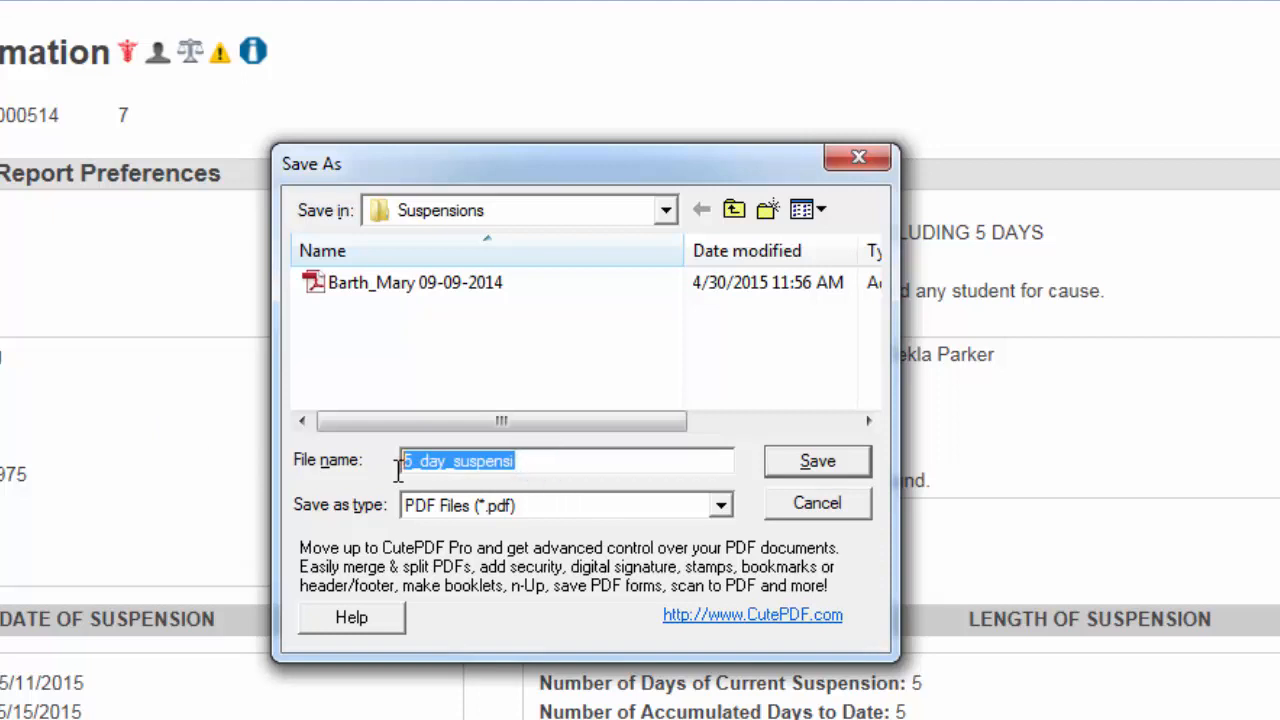
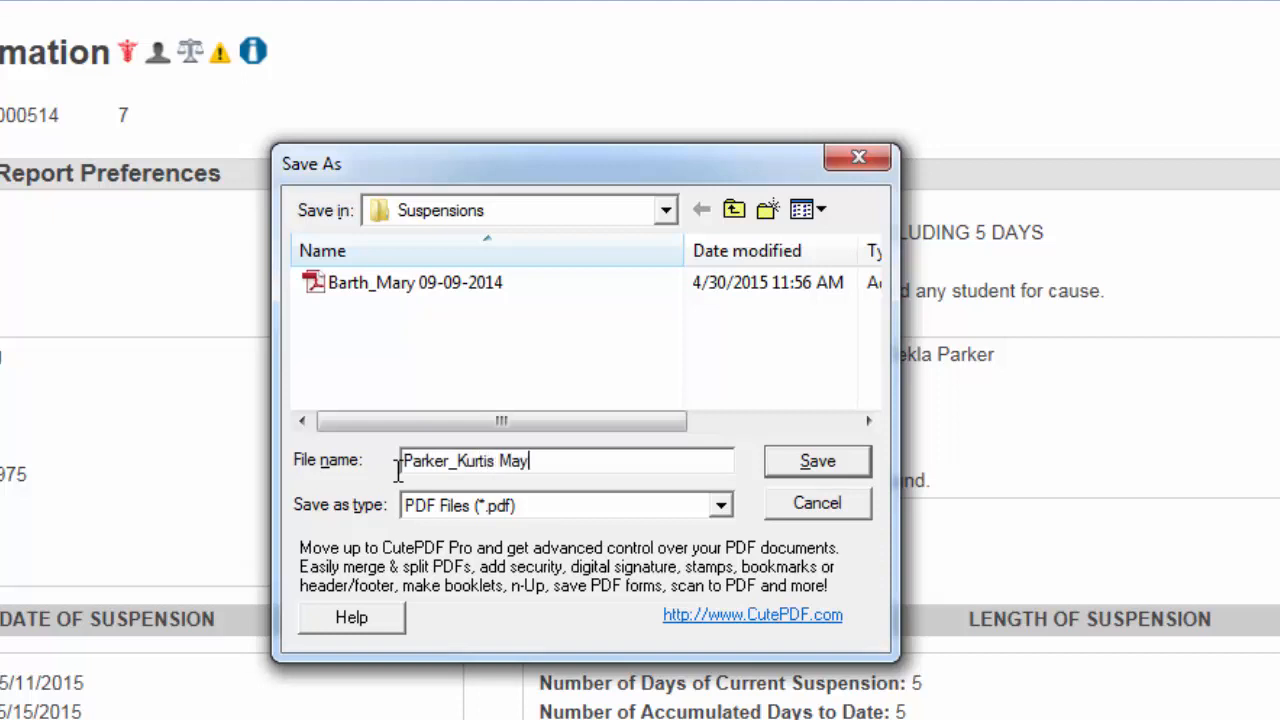
{"action": "type", "text": "11 2015"}
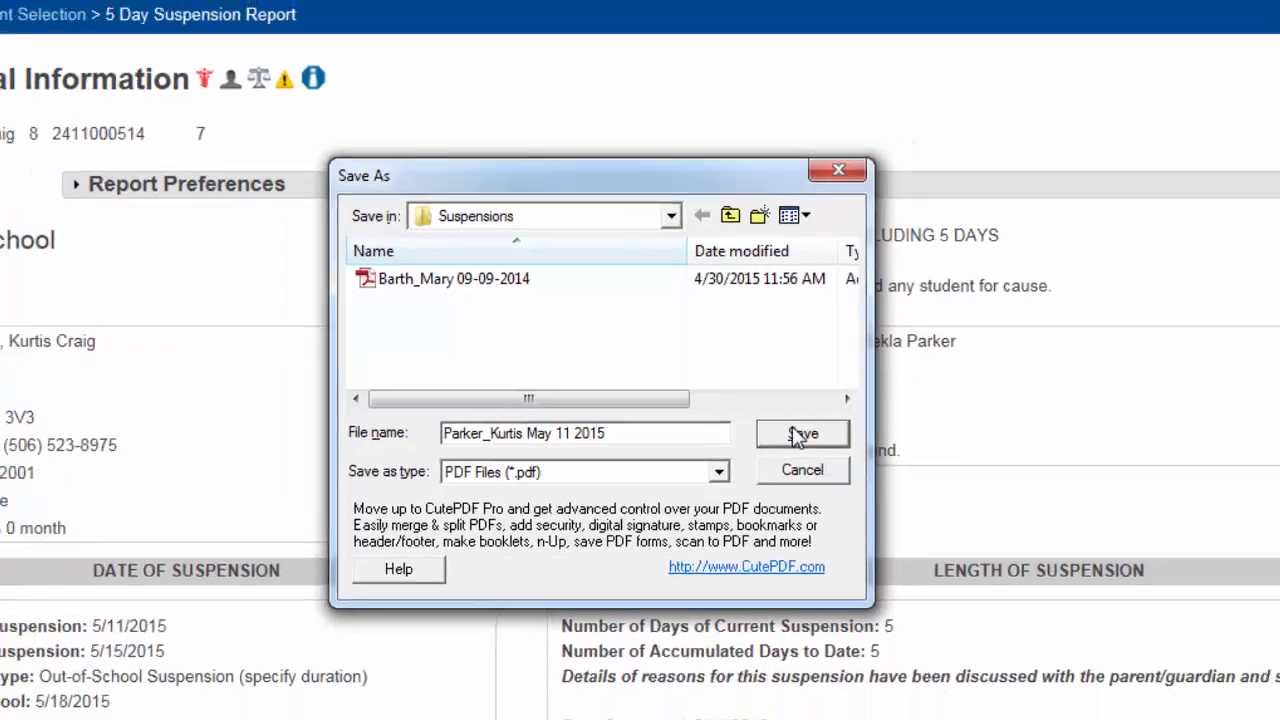
{"action": "left_click", "coordinate": [815, 462]}
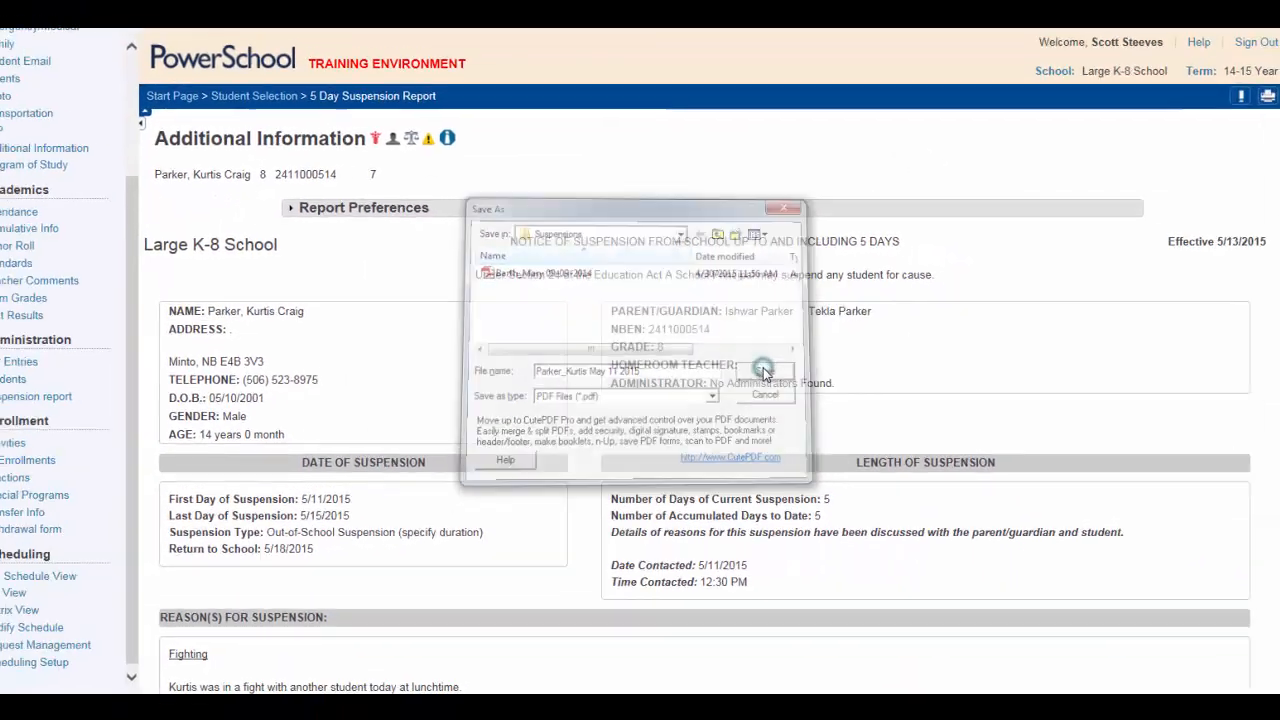